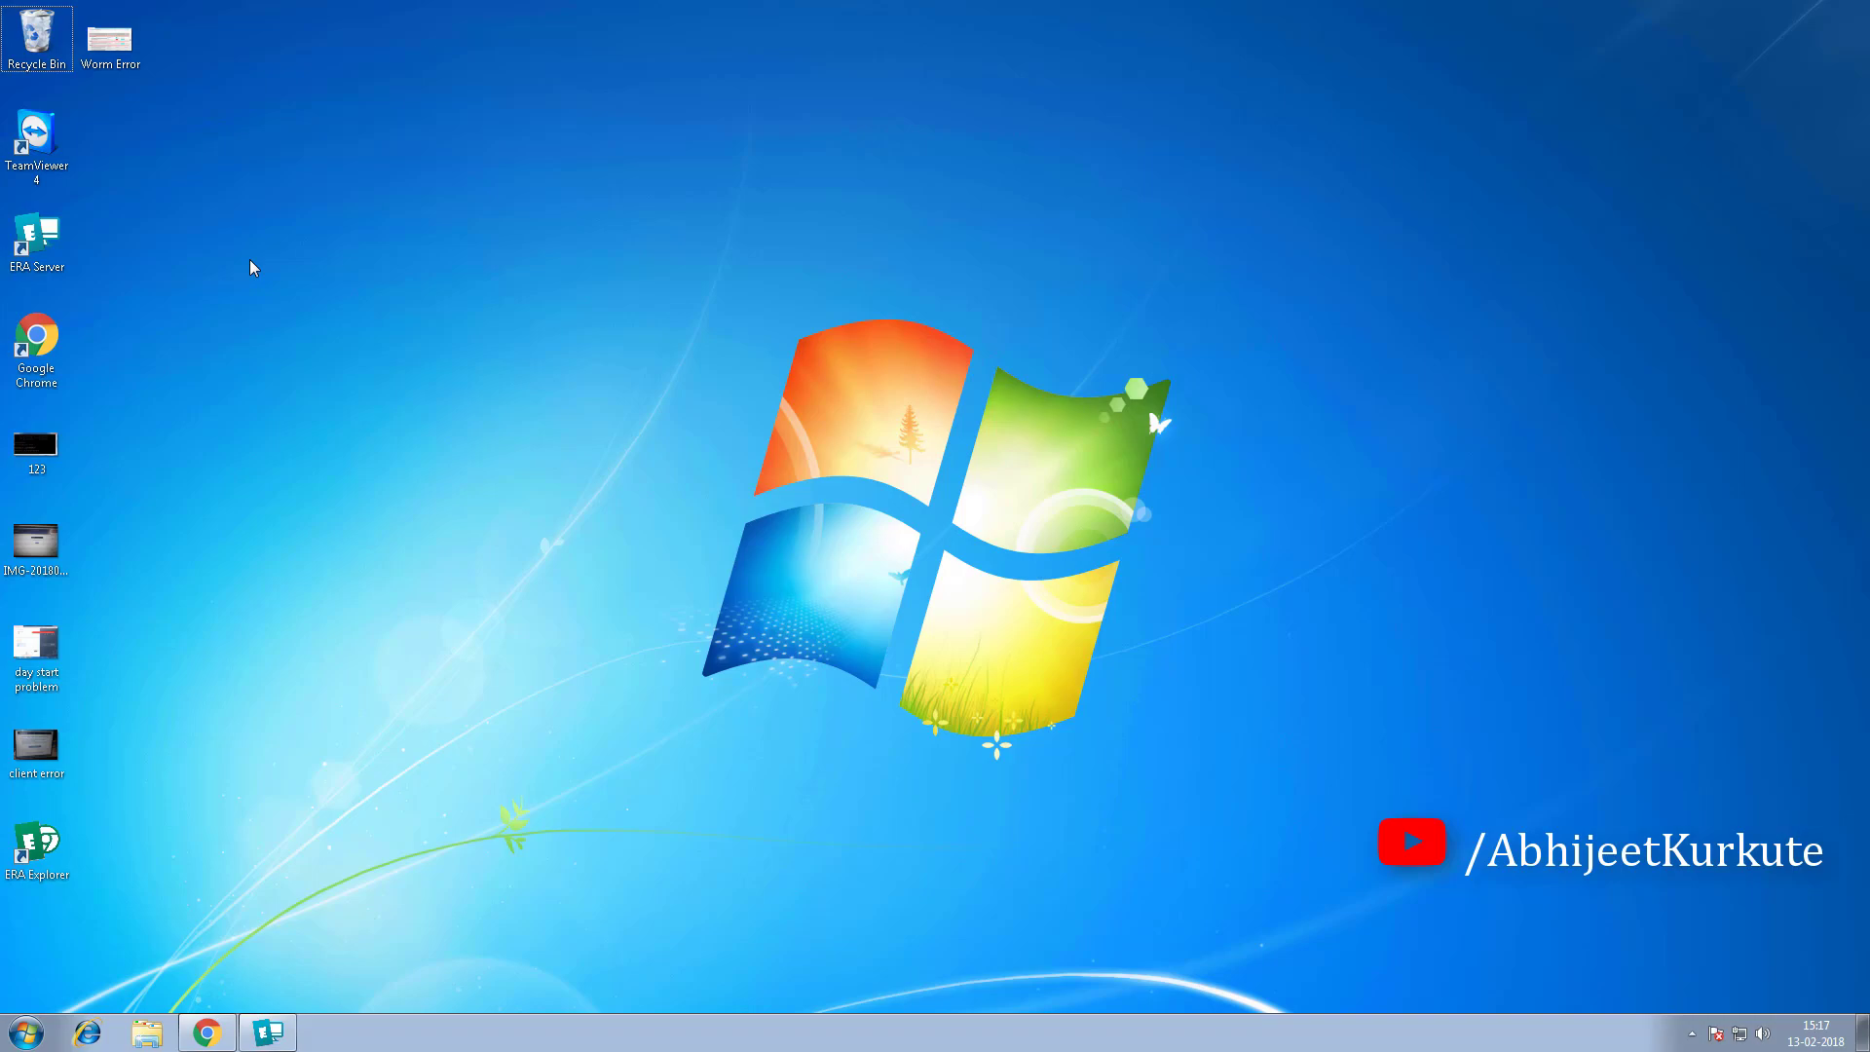
Step: Open the Worm Error image on the desktop and view the computer's system properties
double_click(114, 45)
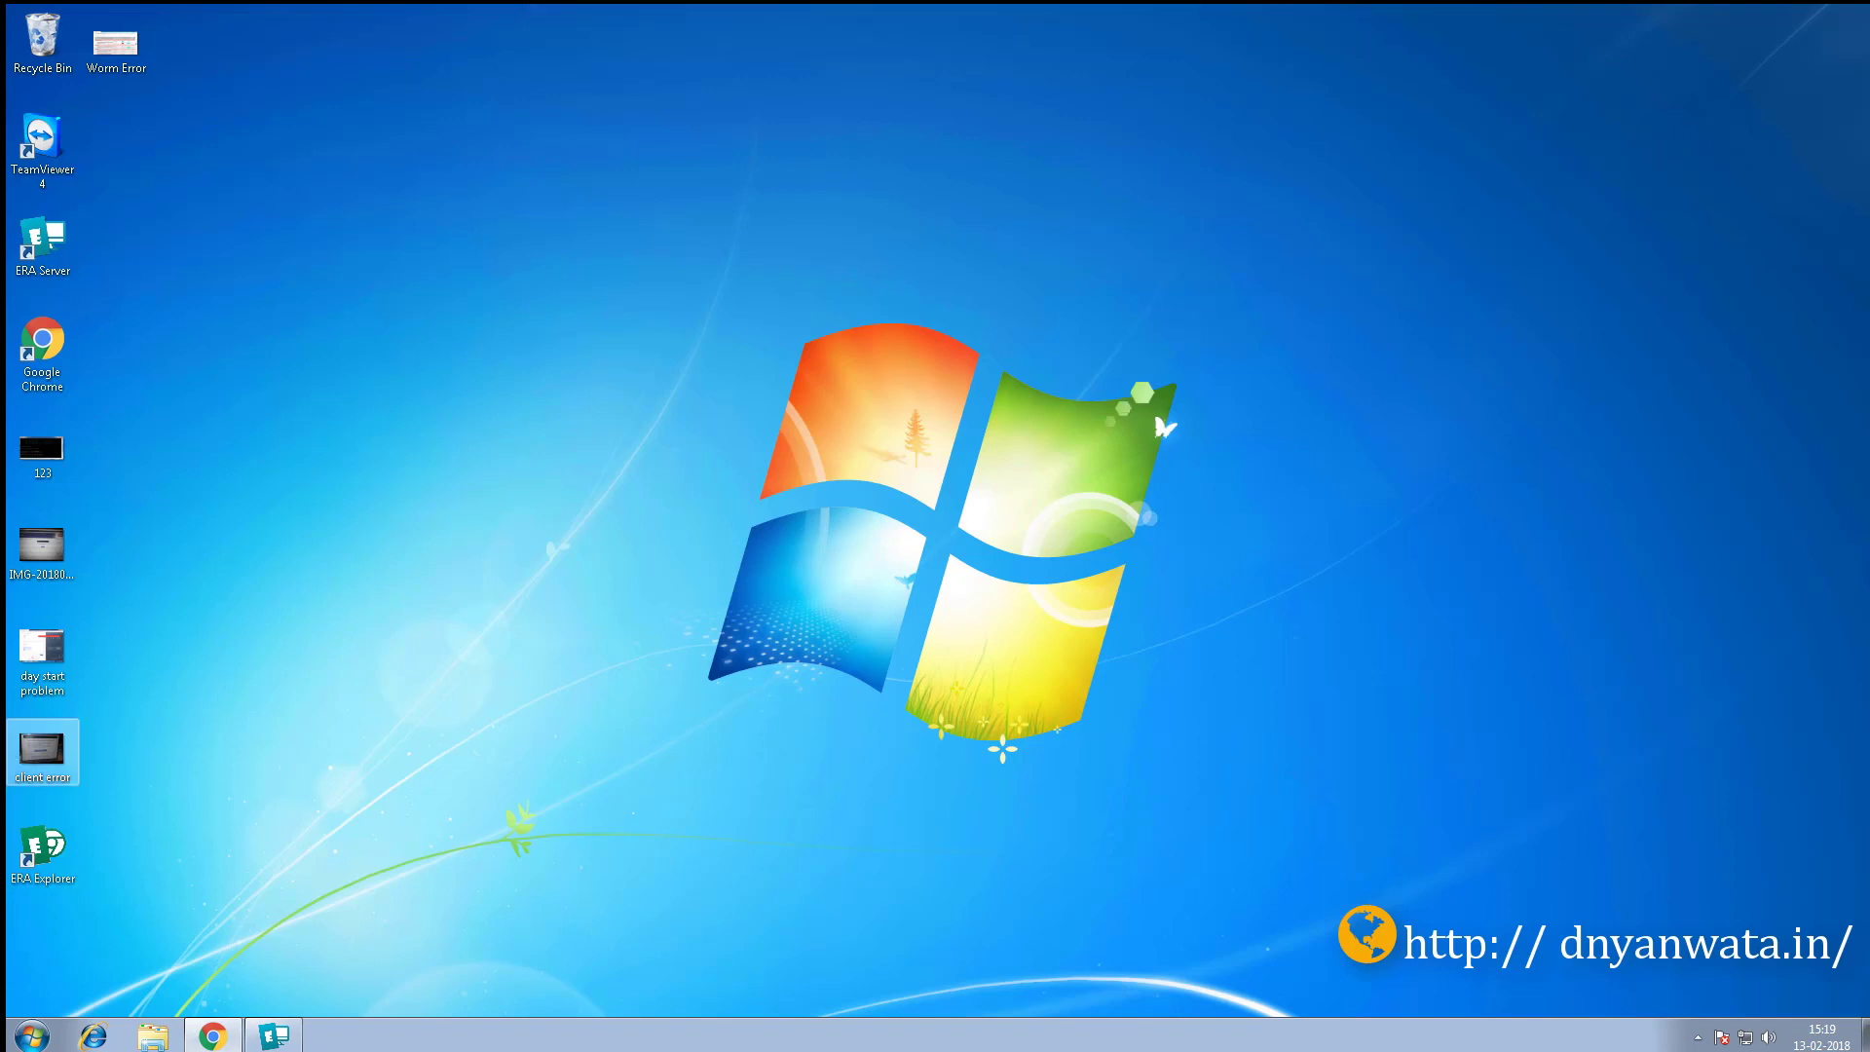
click(33, 1035)
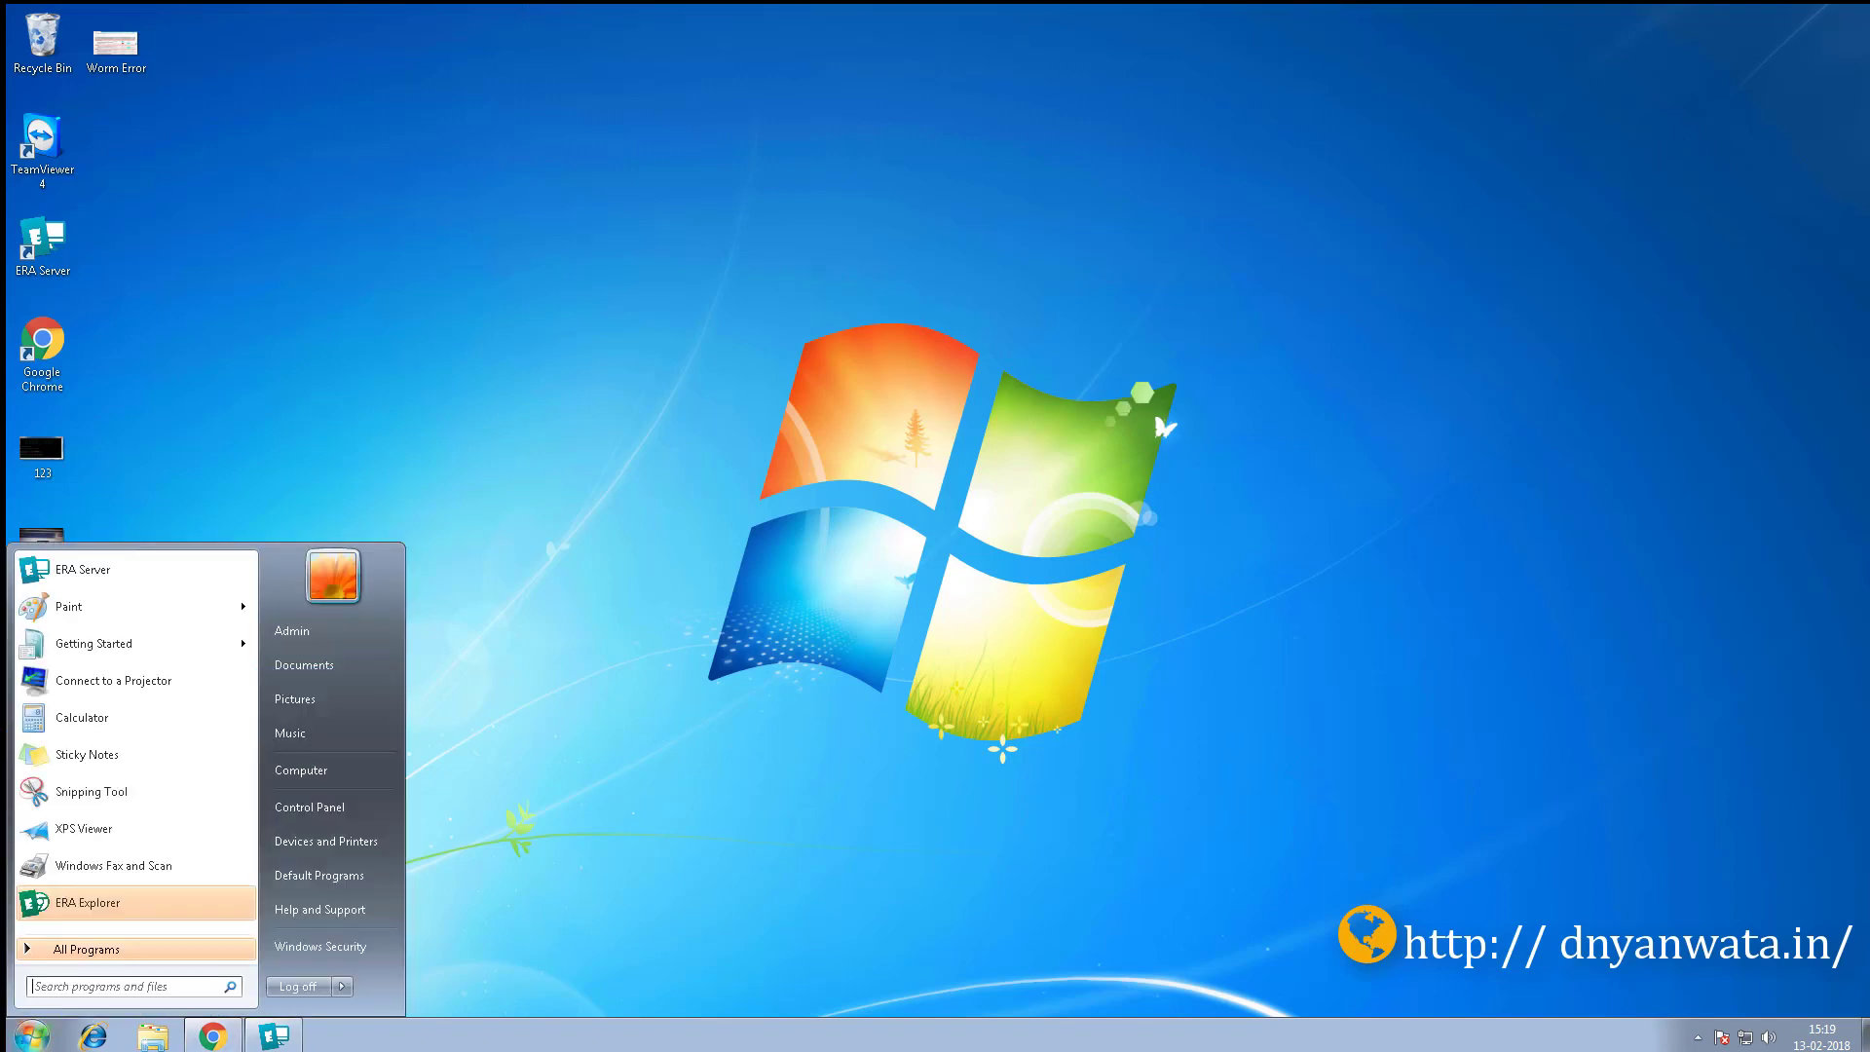
right_click(304, 769)
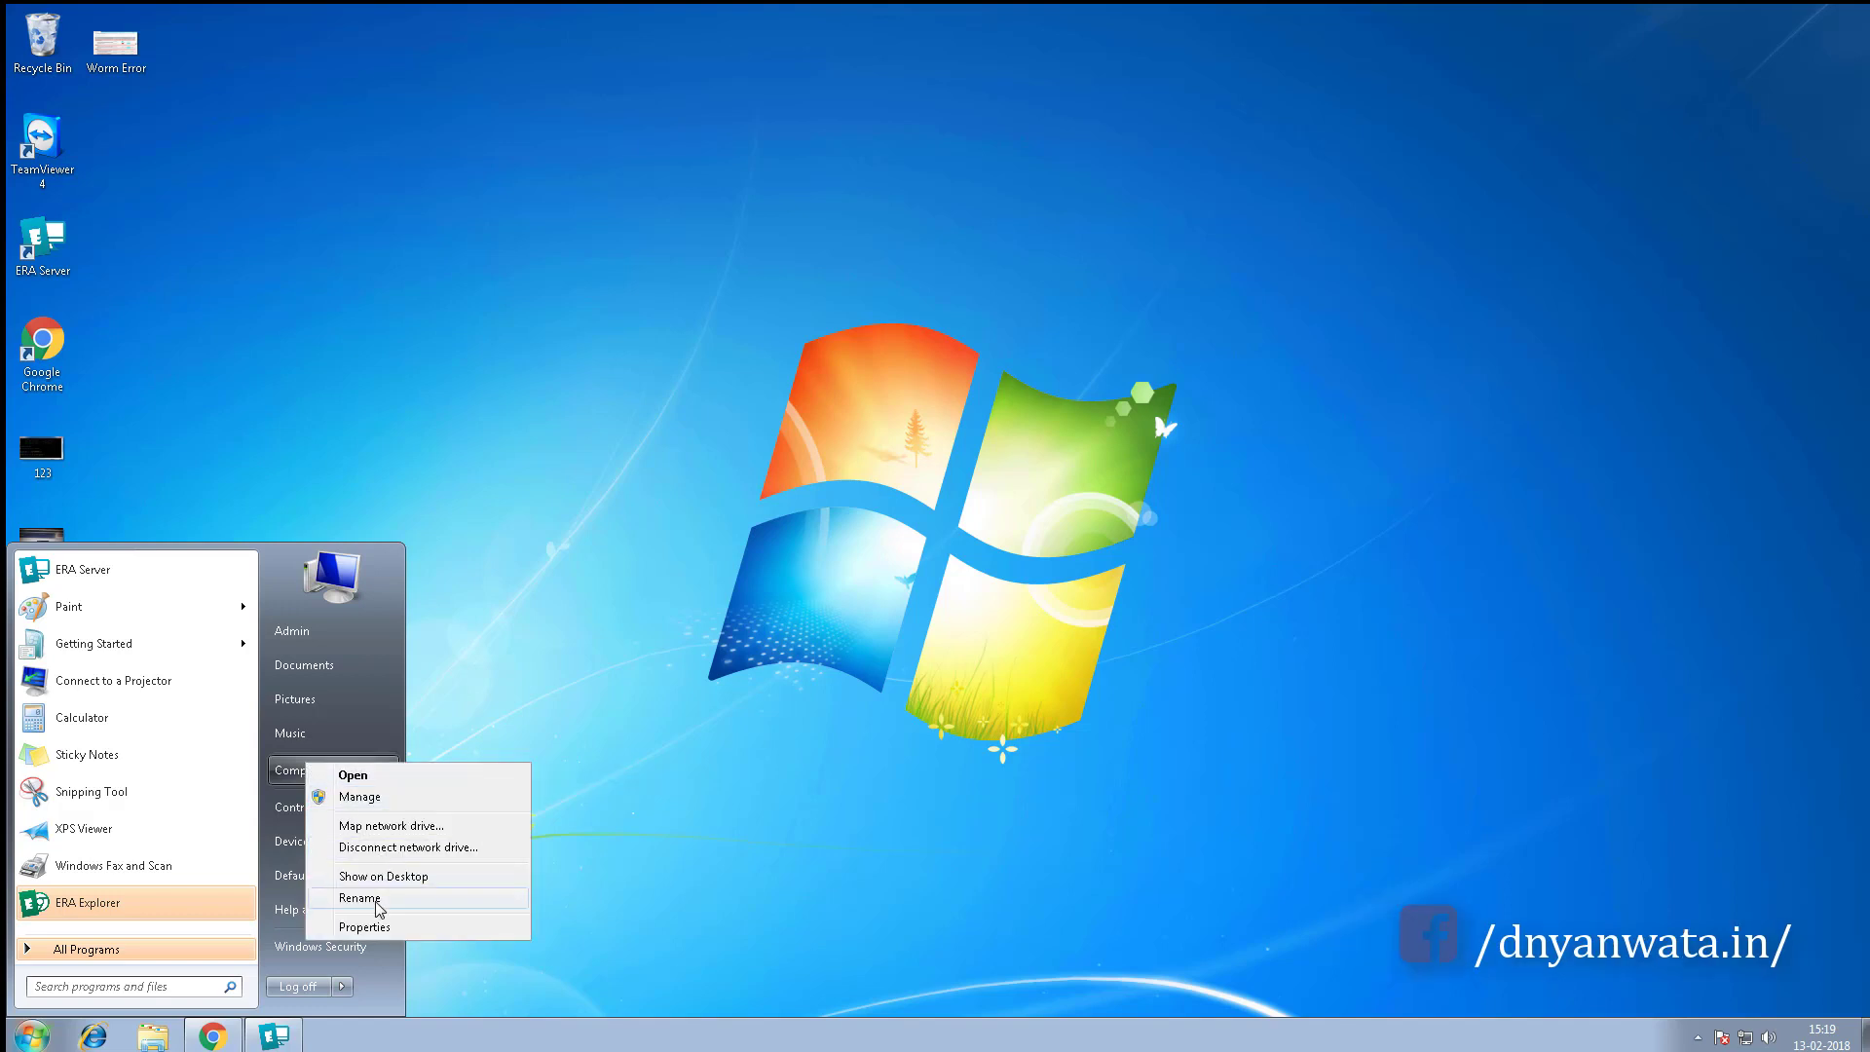
click(356, 931)
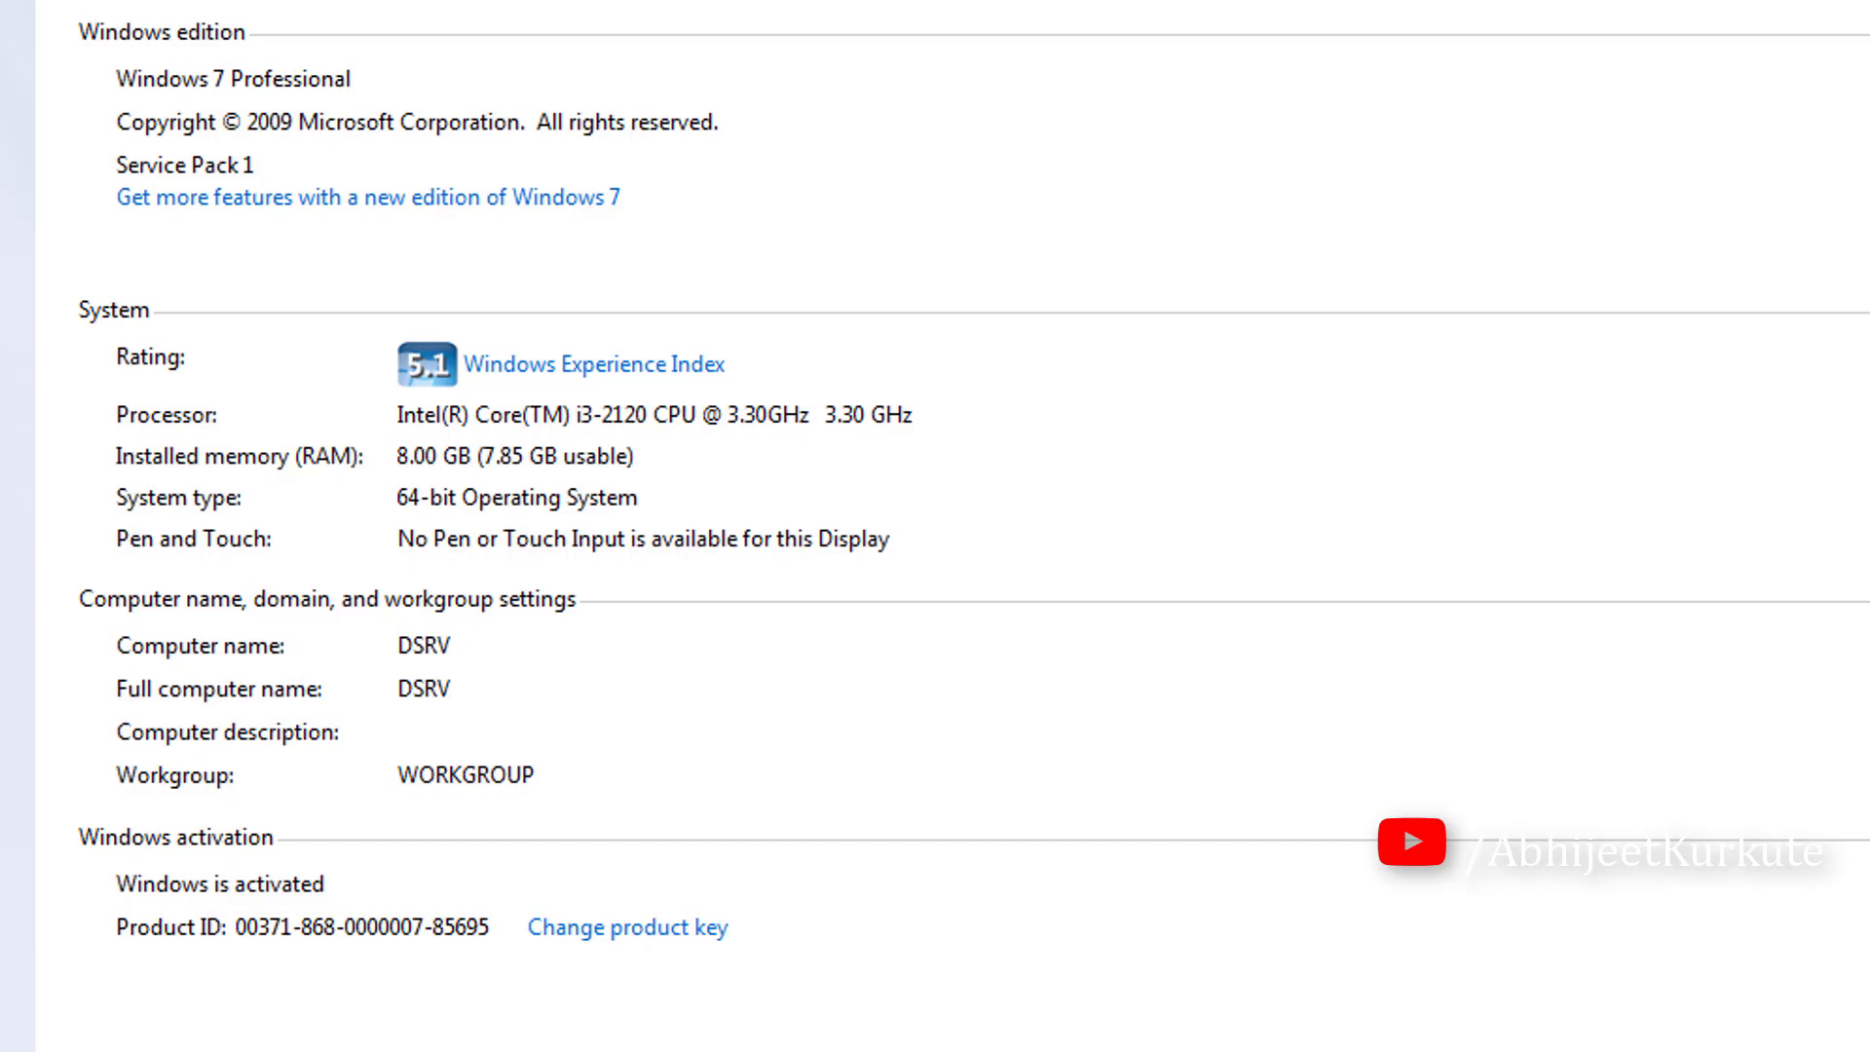
Step: Check the Windows Update settings and the Windows Firewall status among all Control Panel items
click(309, 42)
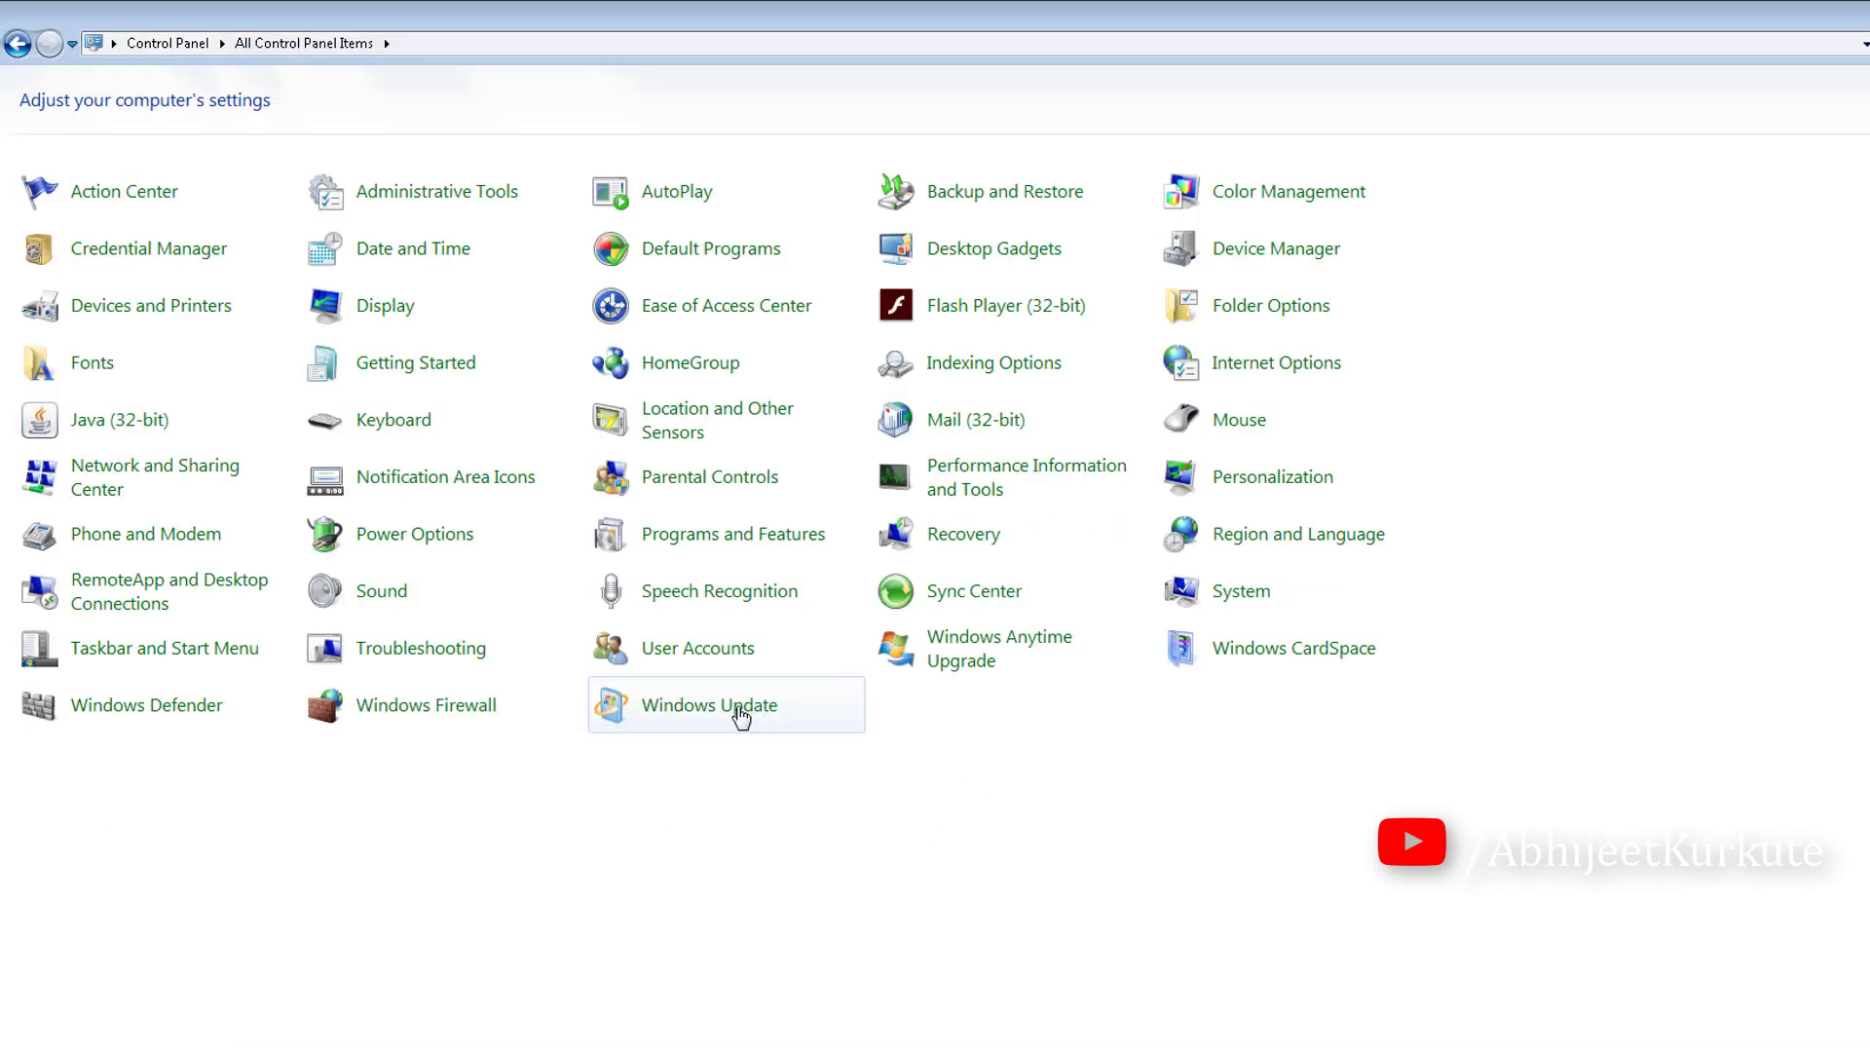
click(726, 713)
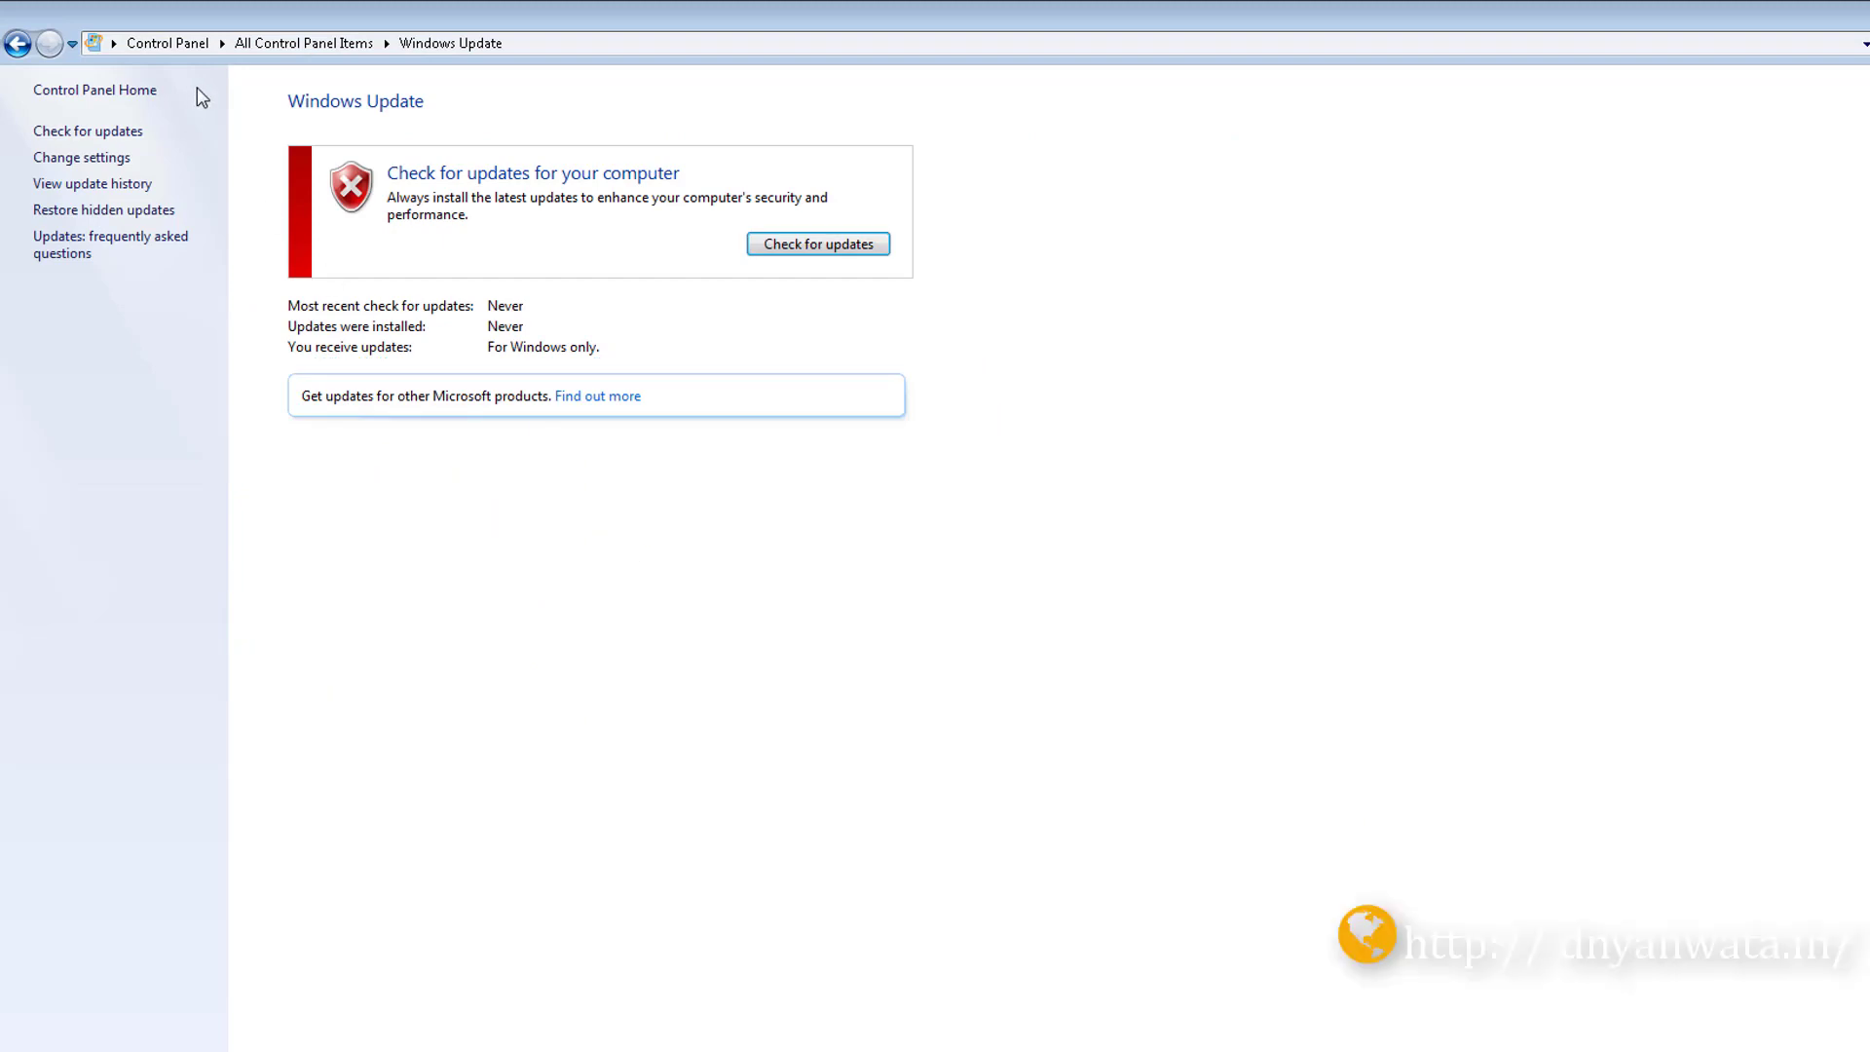
click(101, 159)
click(326, 45)
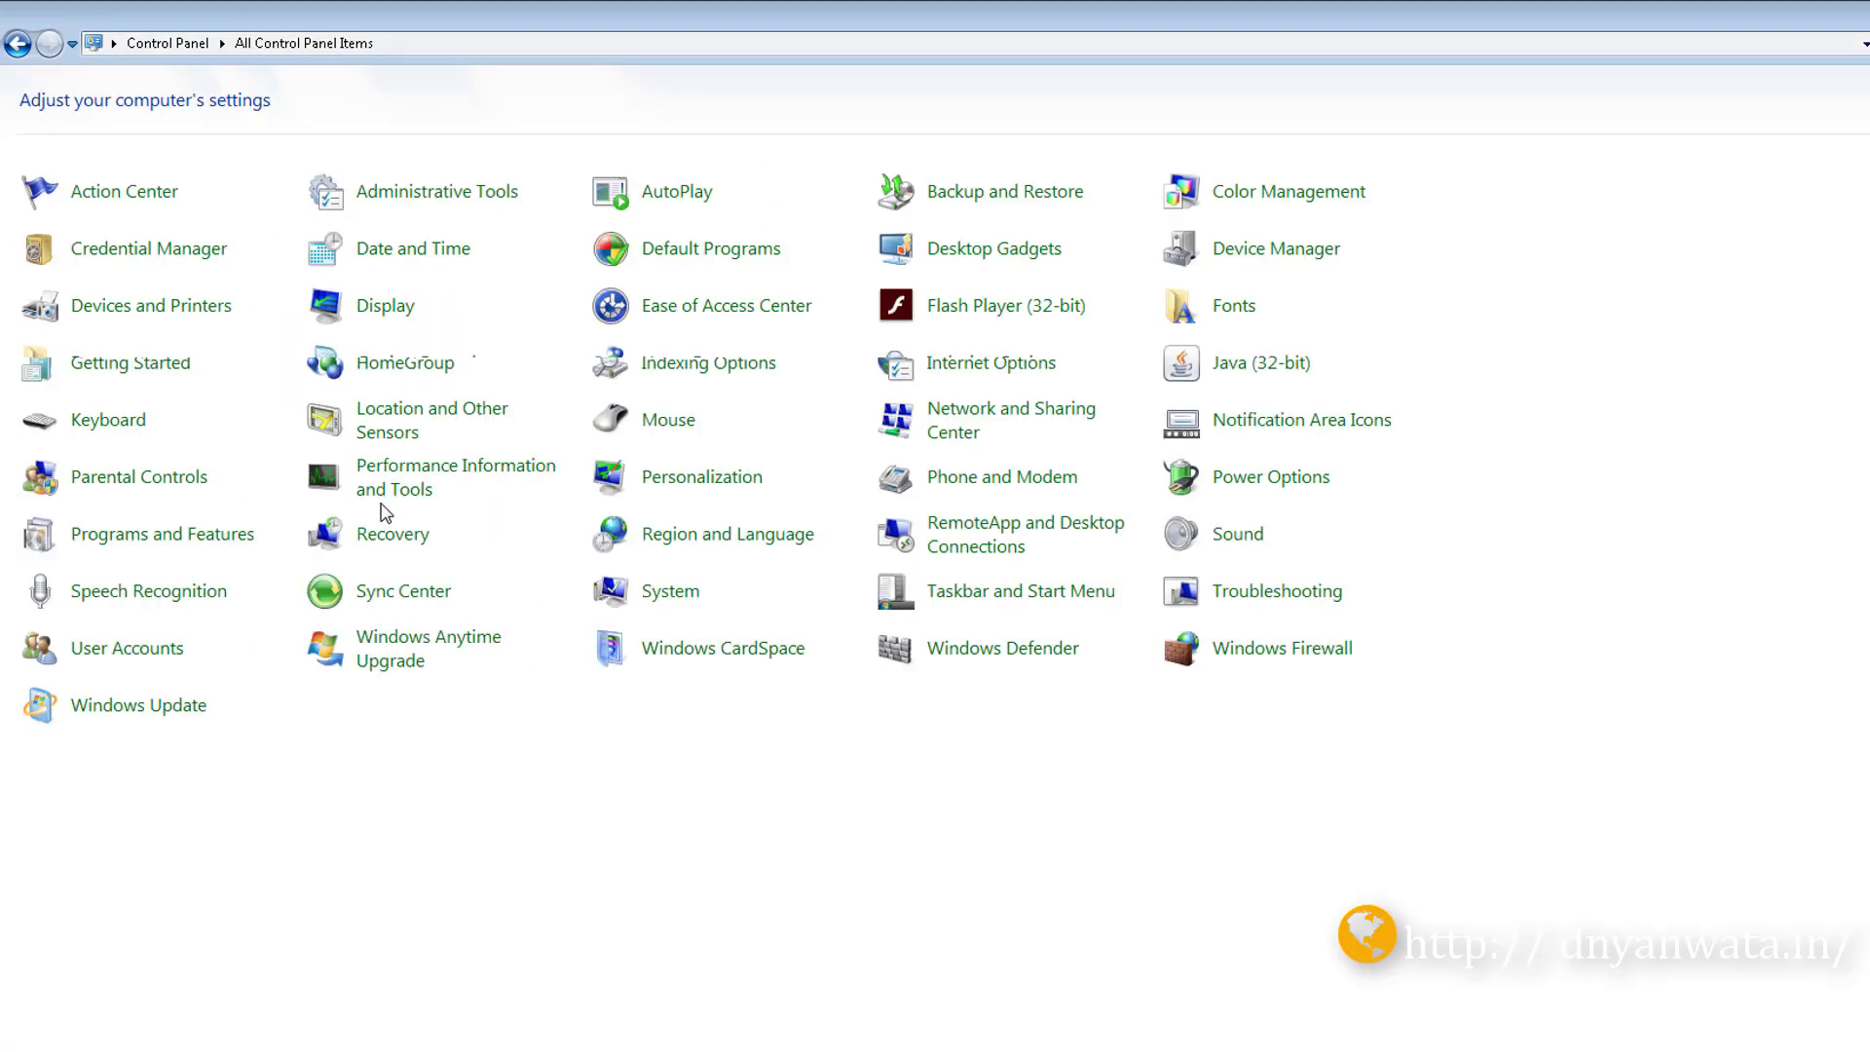
click(401, 718)
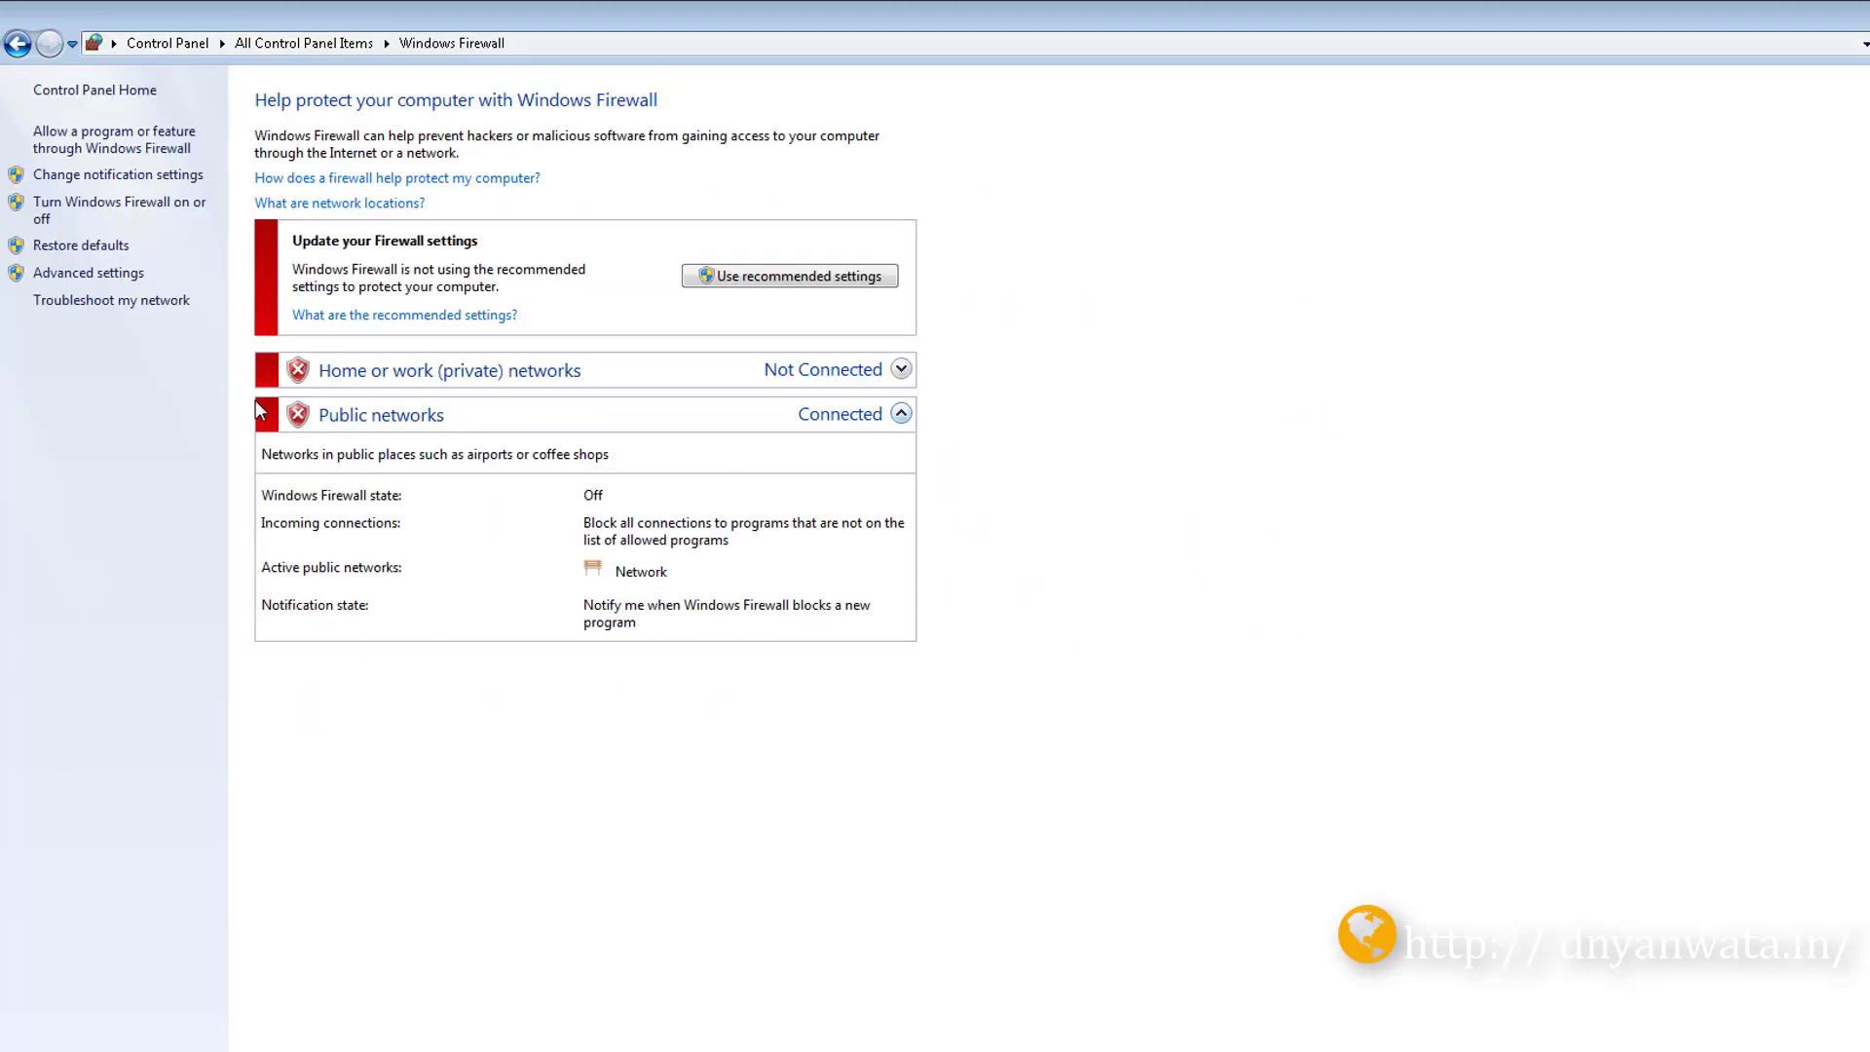
Step: Check the User Account Control notification level from the Action Center and close the Control Panel window
click(292, 43)
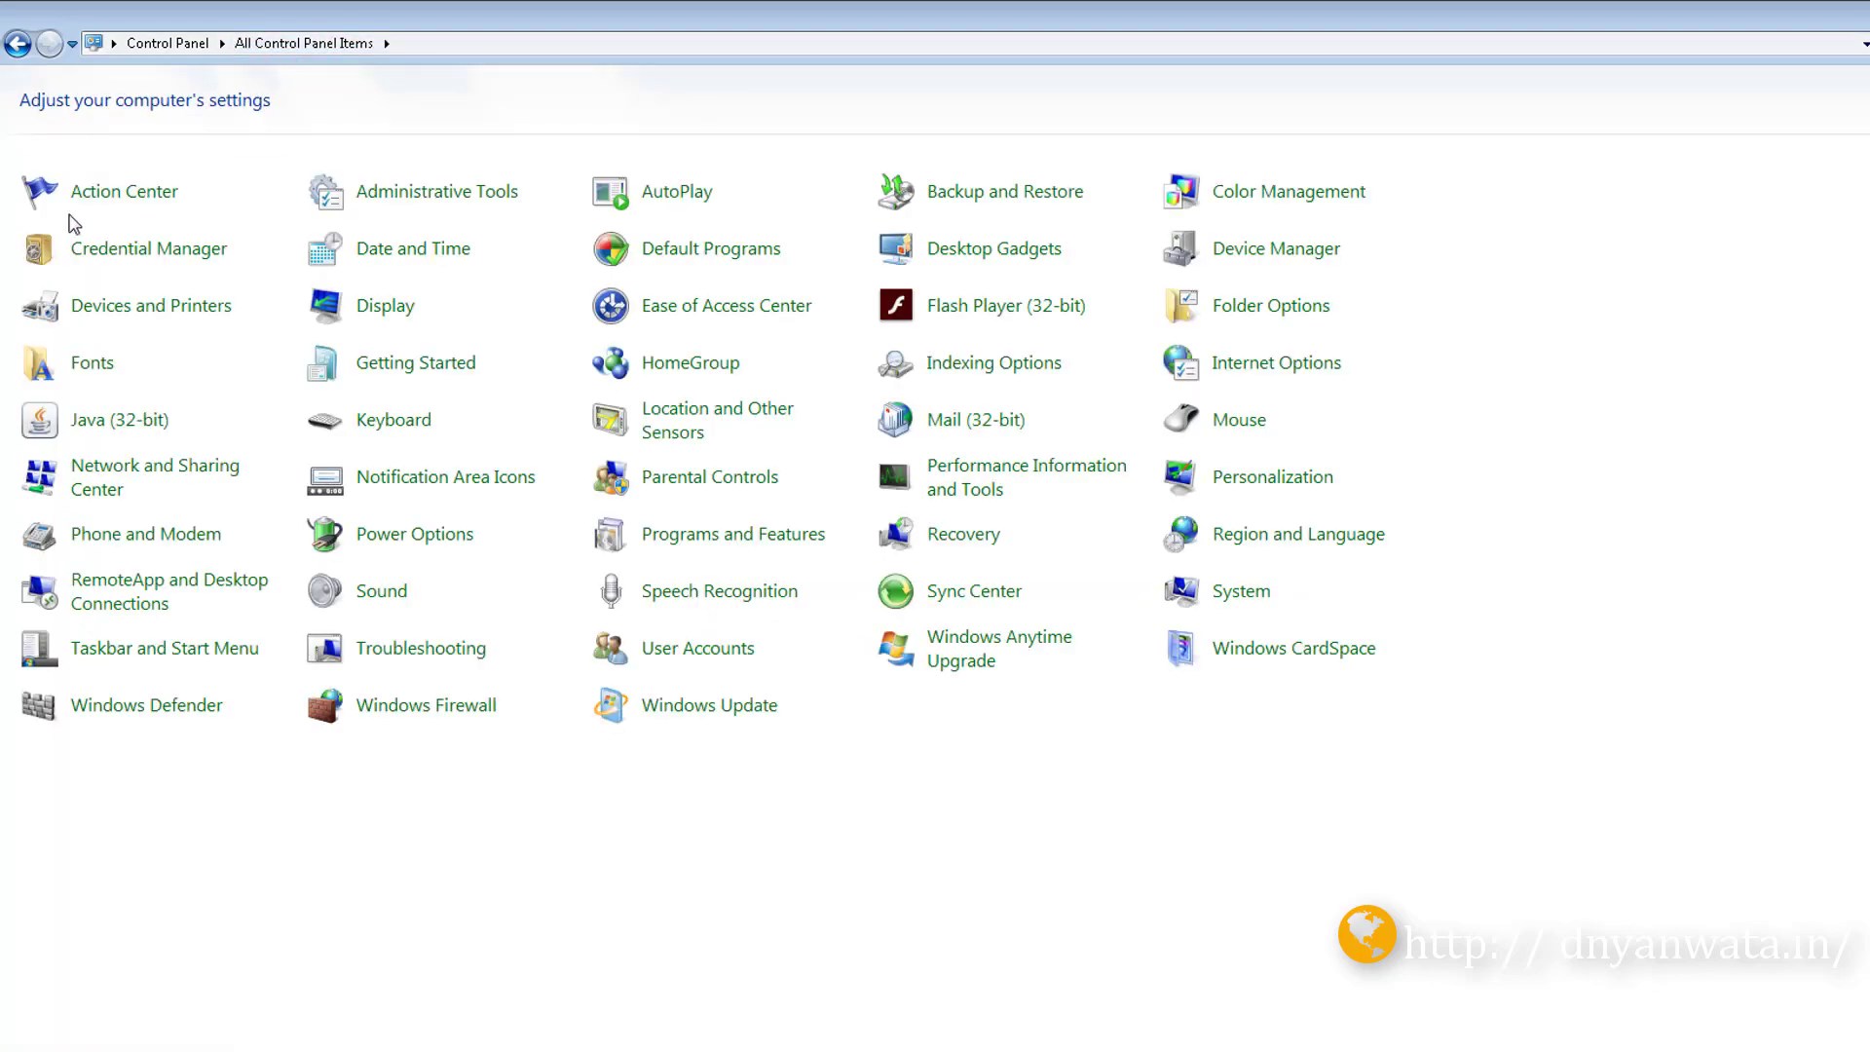
click(112, 200)
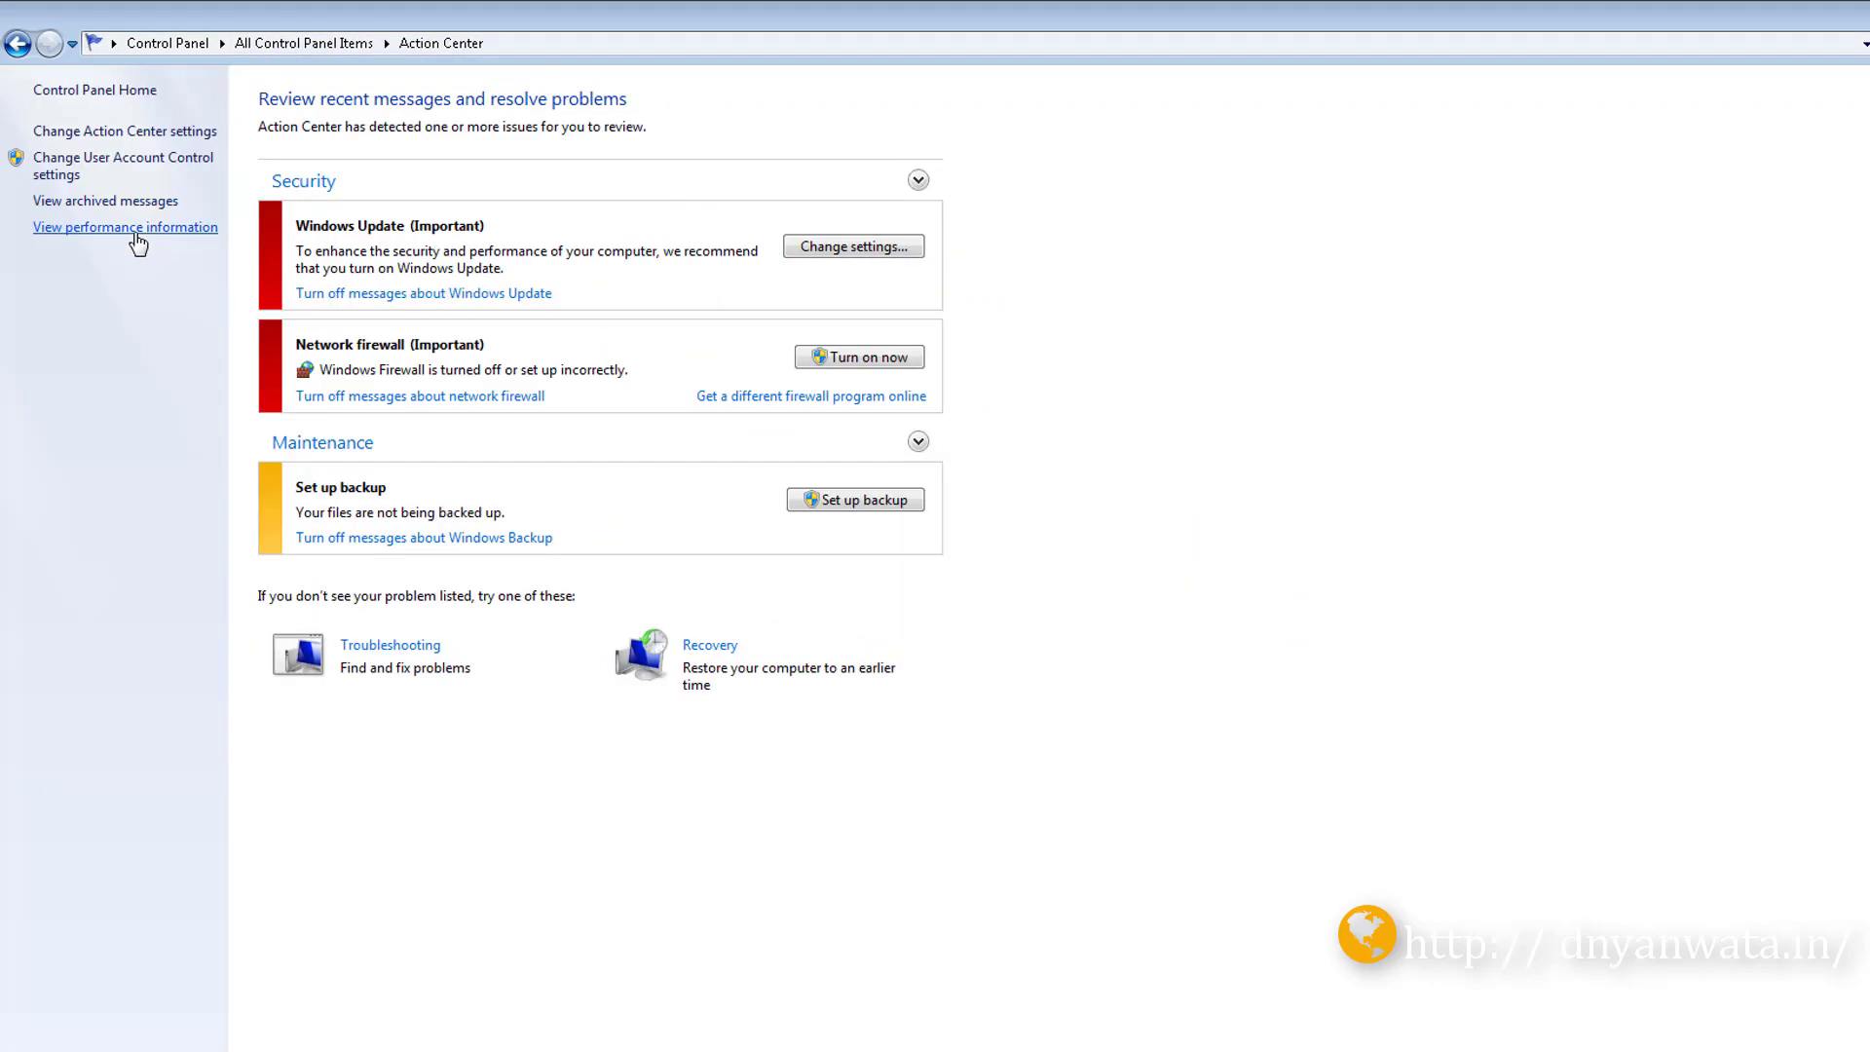
click(101, 179)
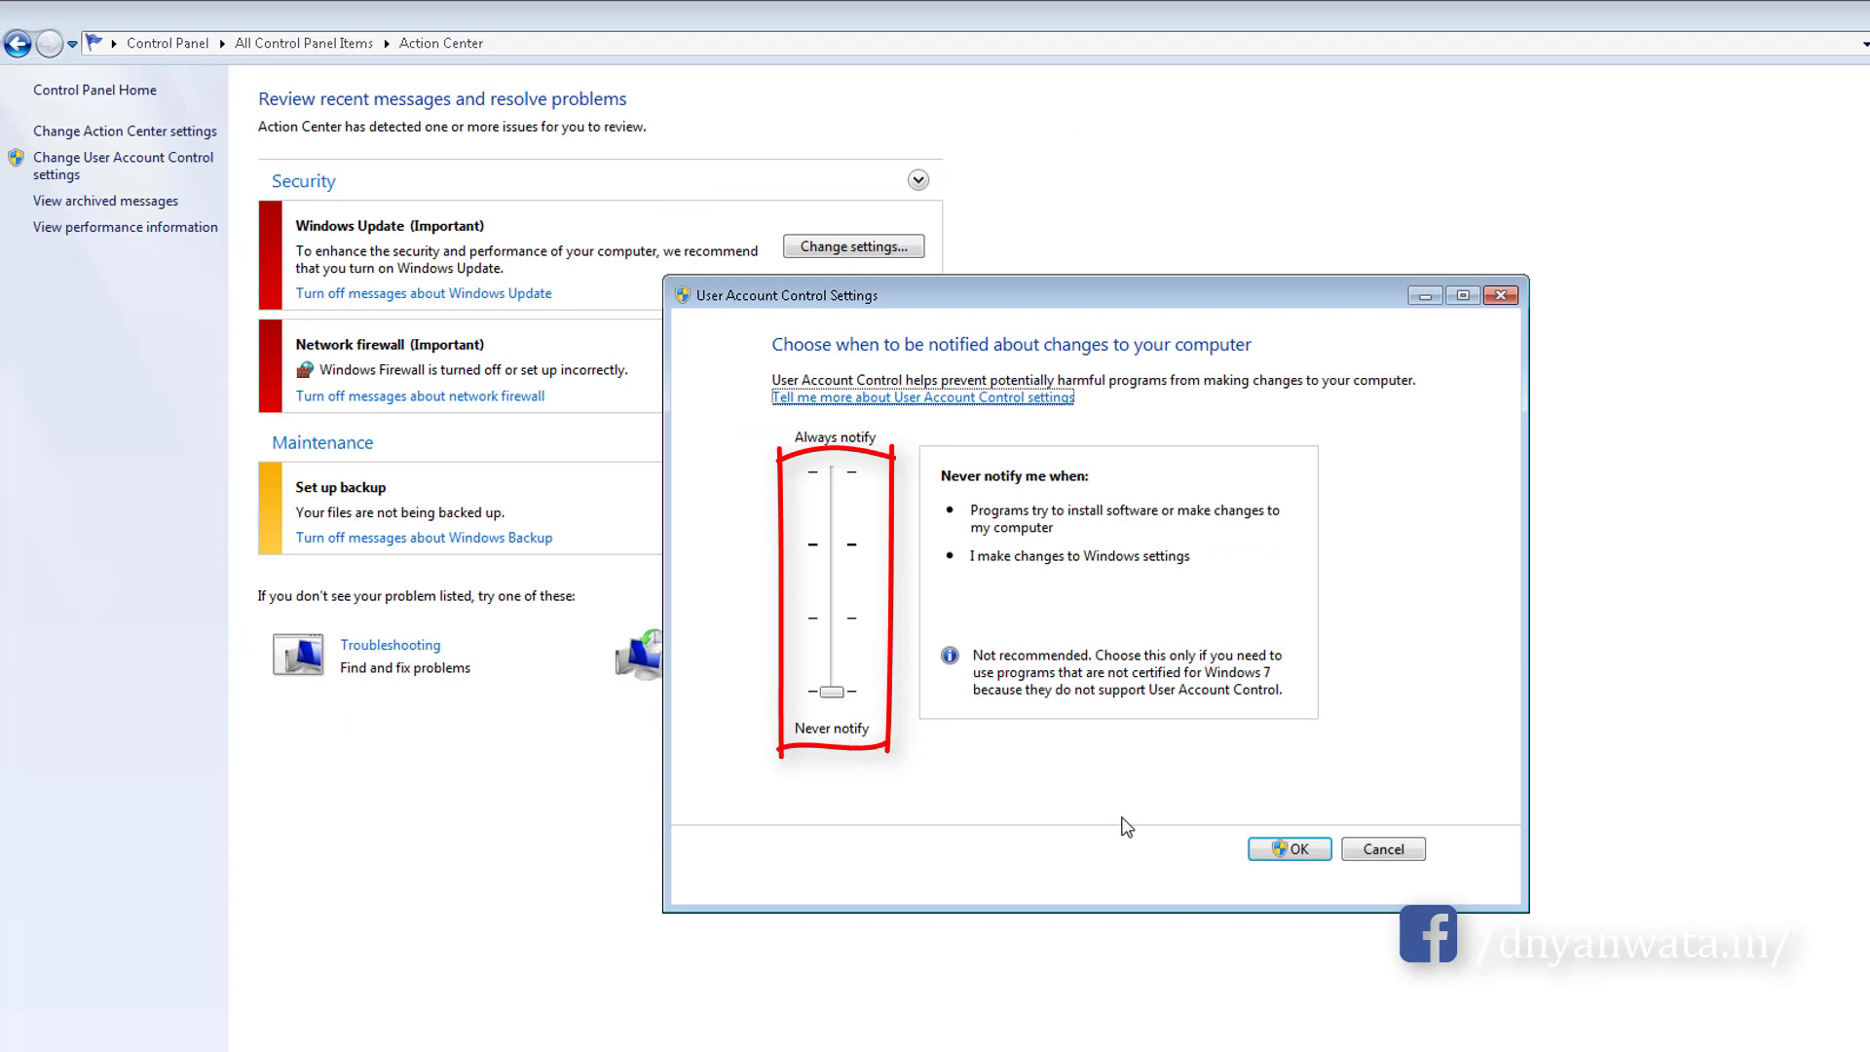
click(1339, 821)
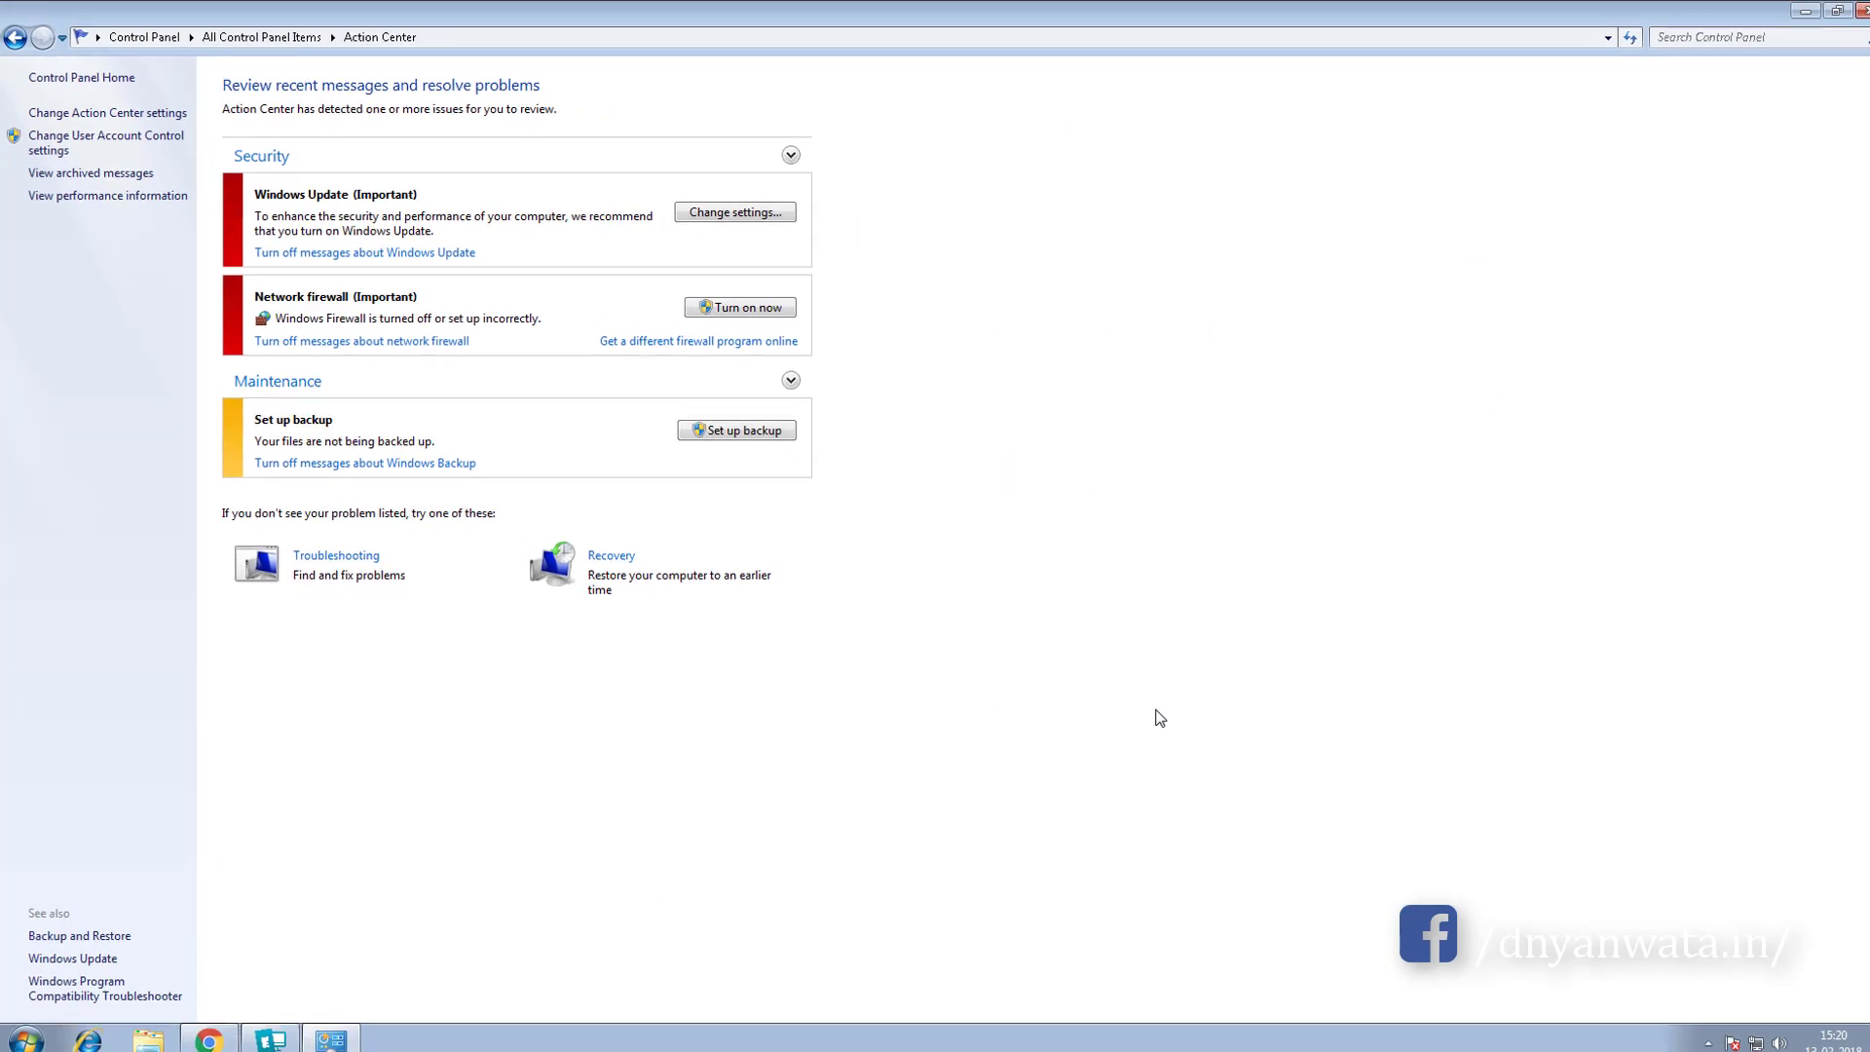
click(1851, 14)
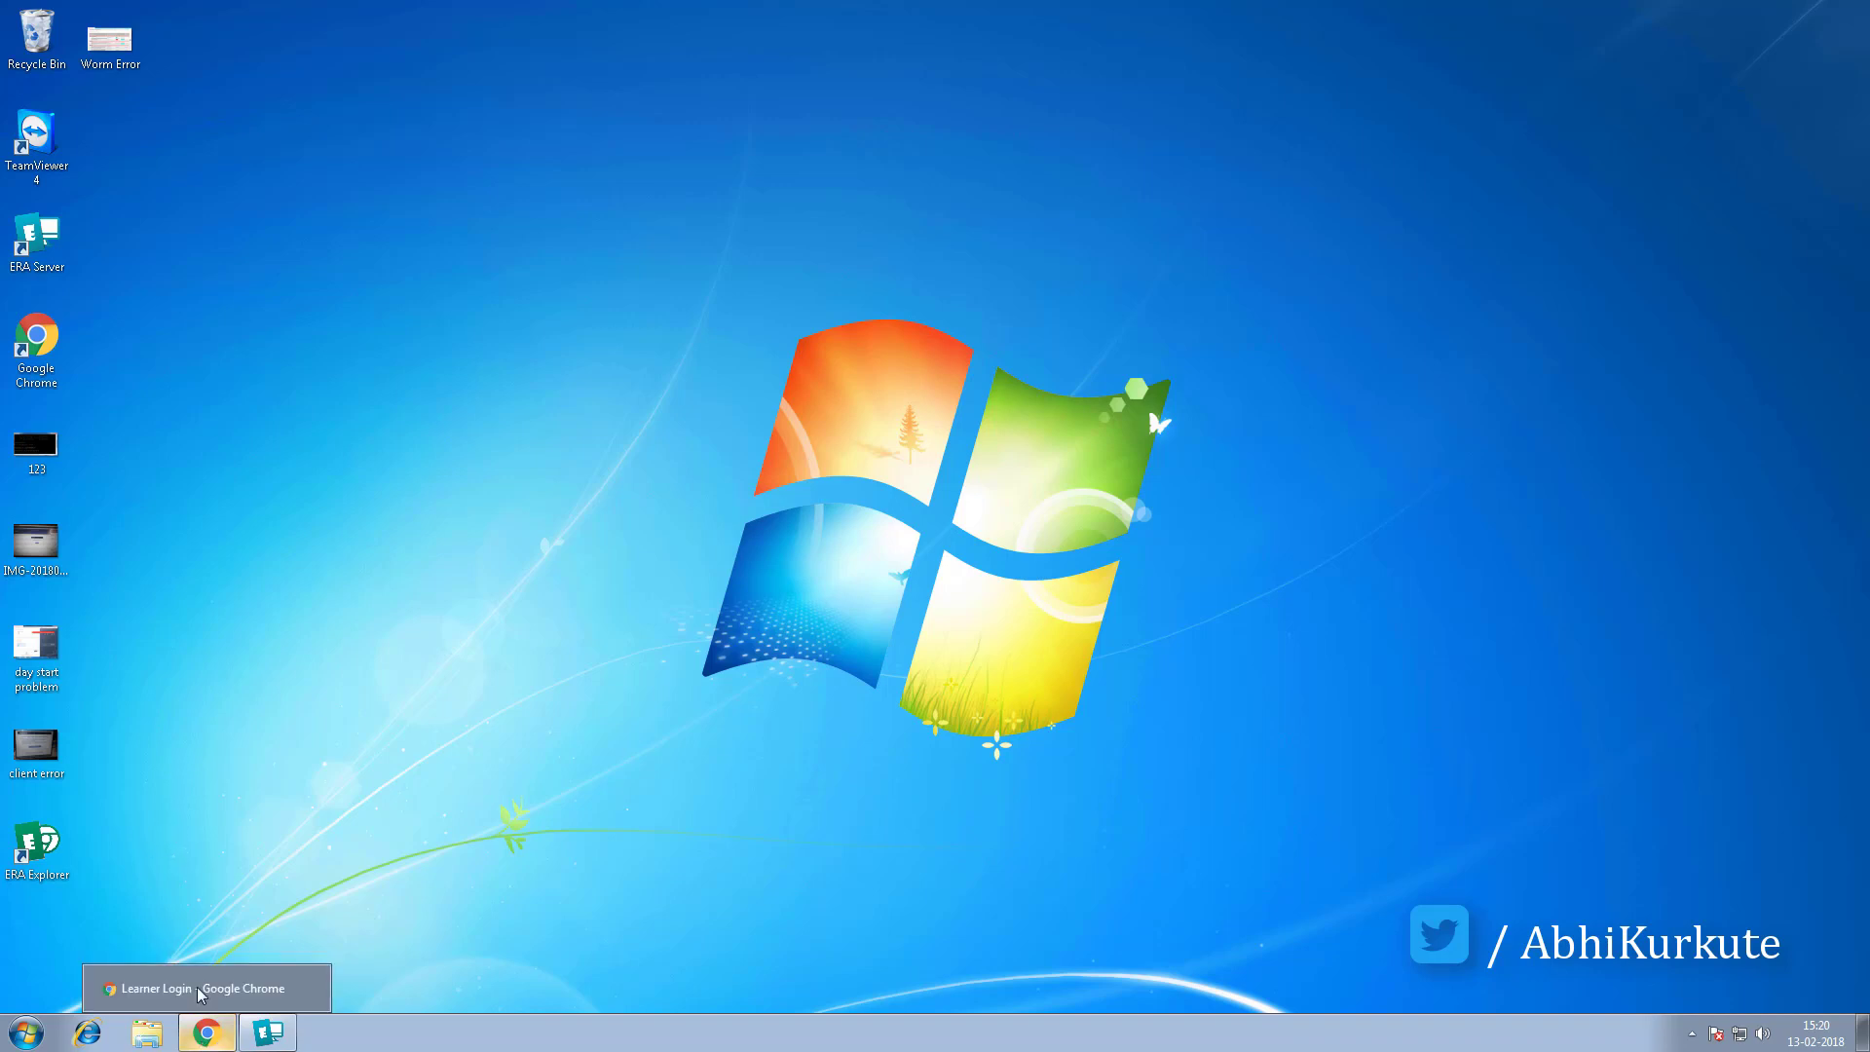
Step: Switch to Chrome, close the Learner Login tab, and open the ERA dashboard's Upload Data page
click(36, 345)
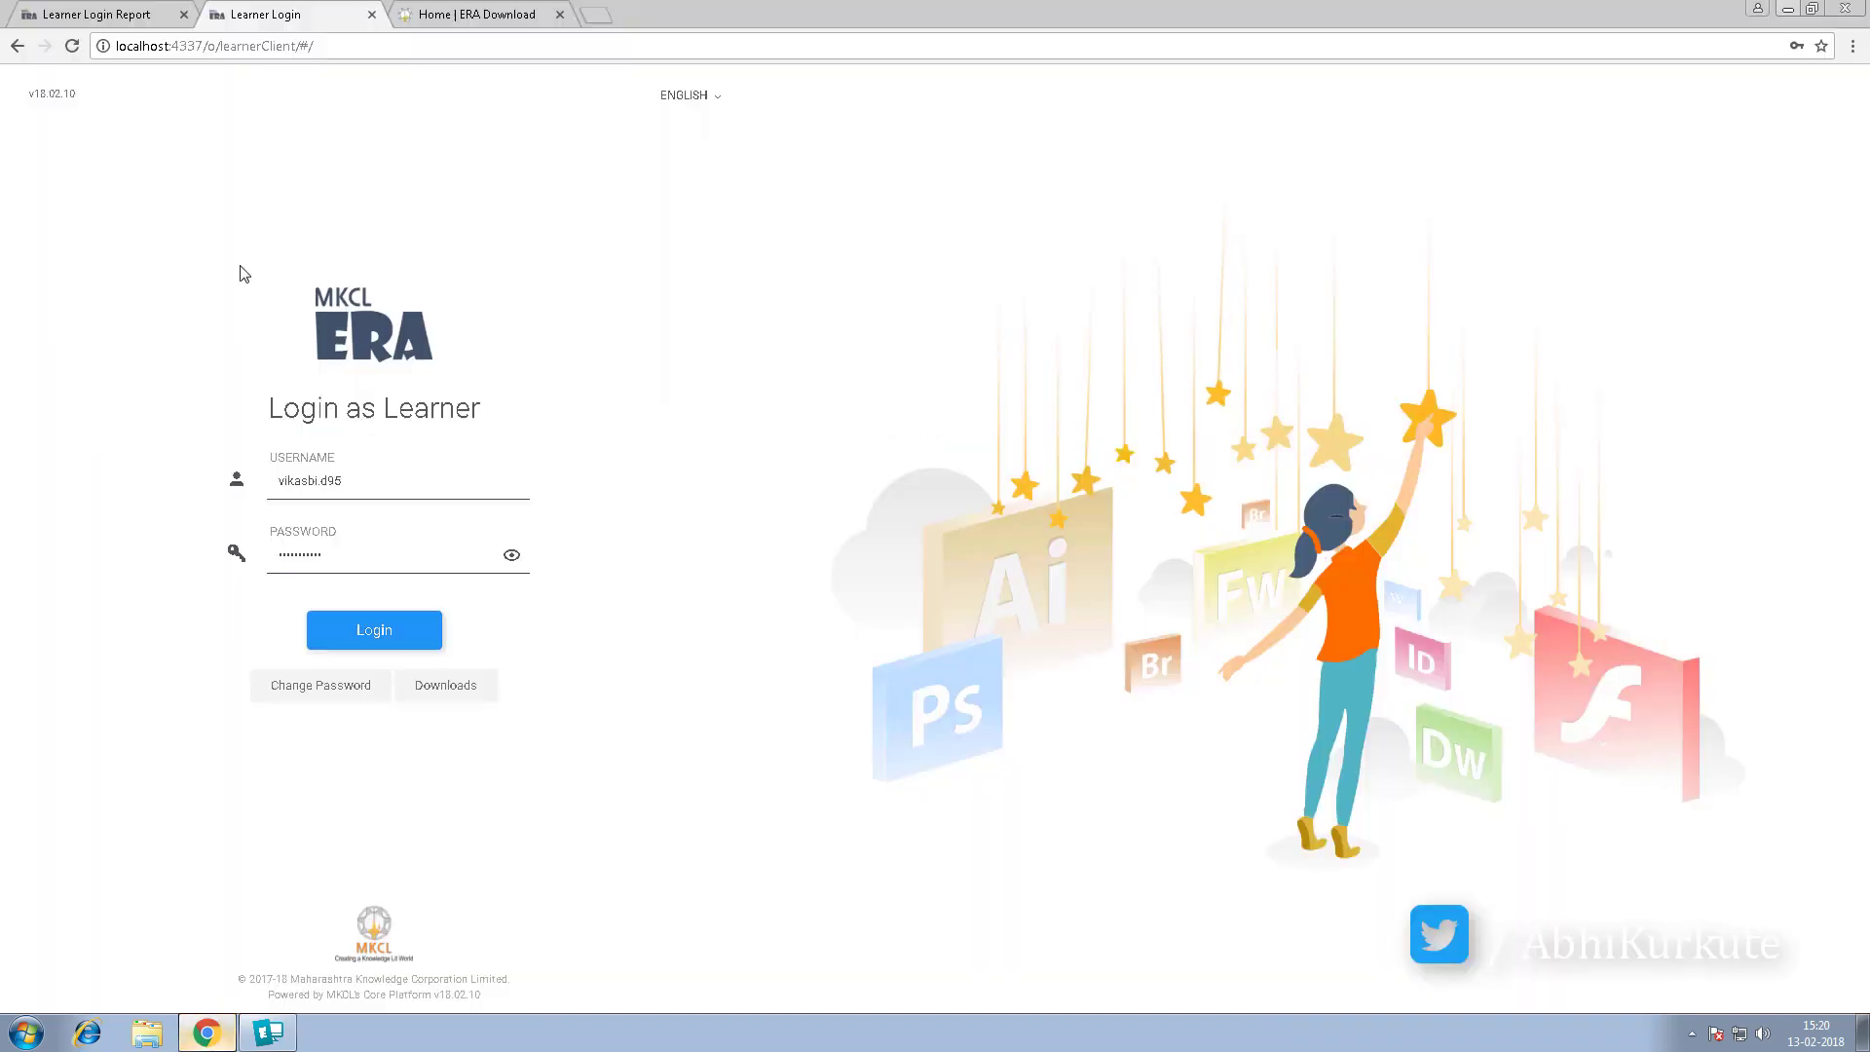
click(371, 16)
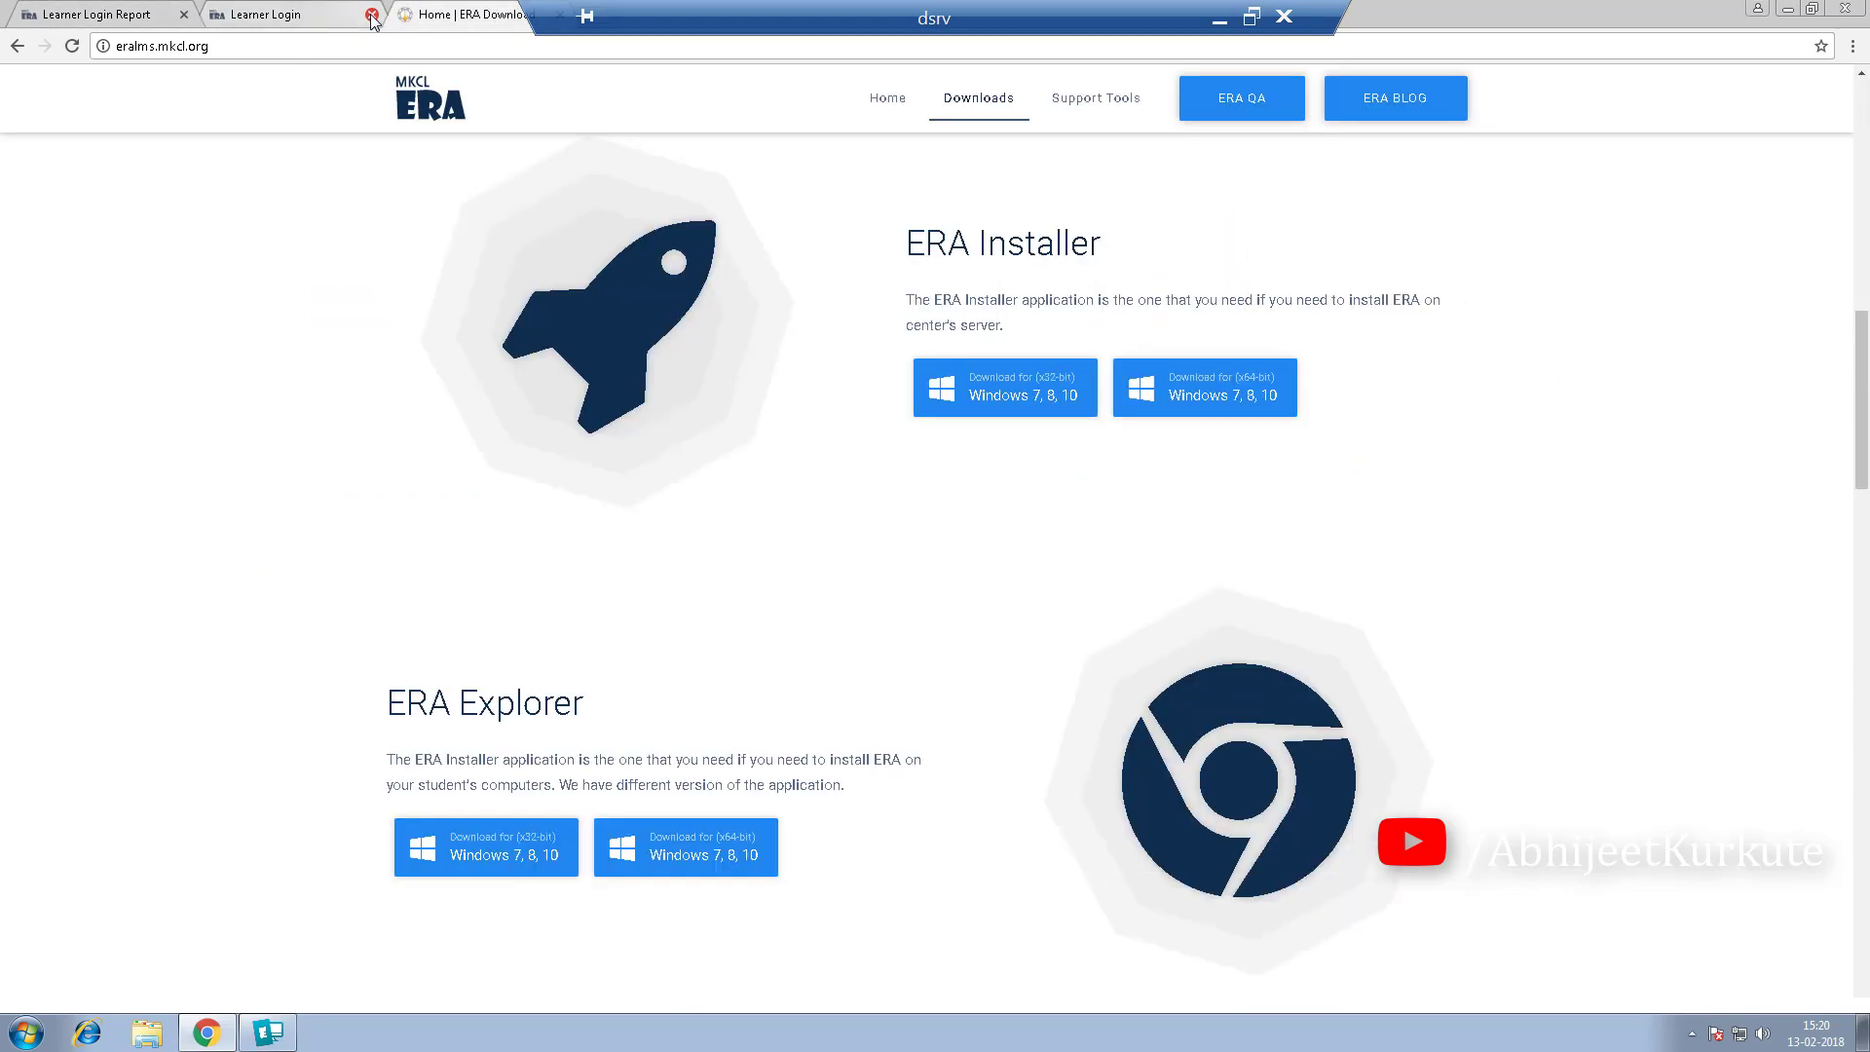
click(96, 14)
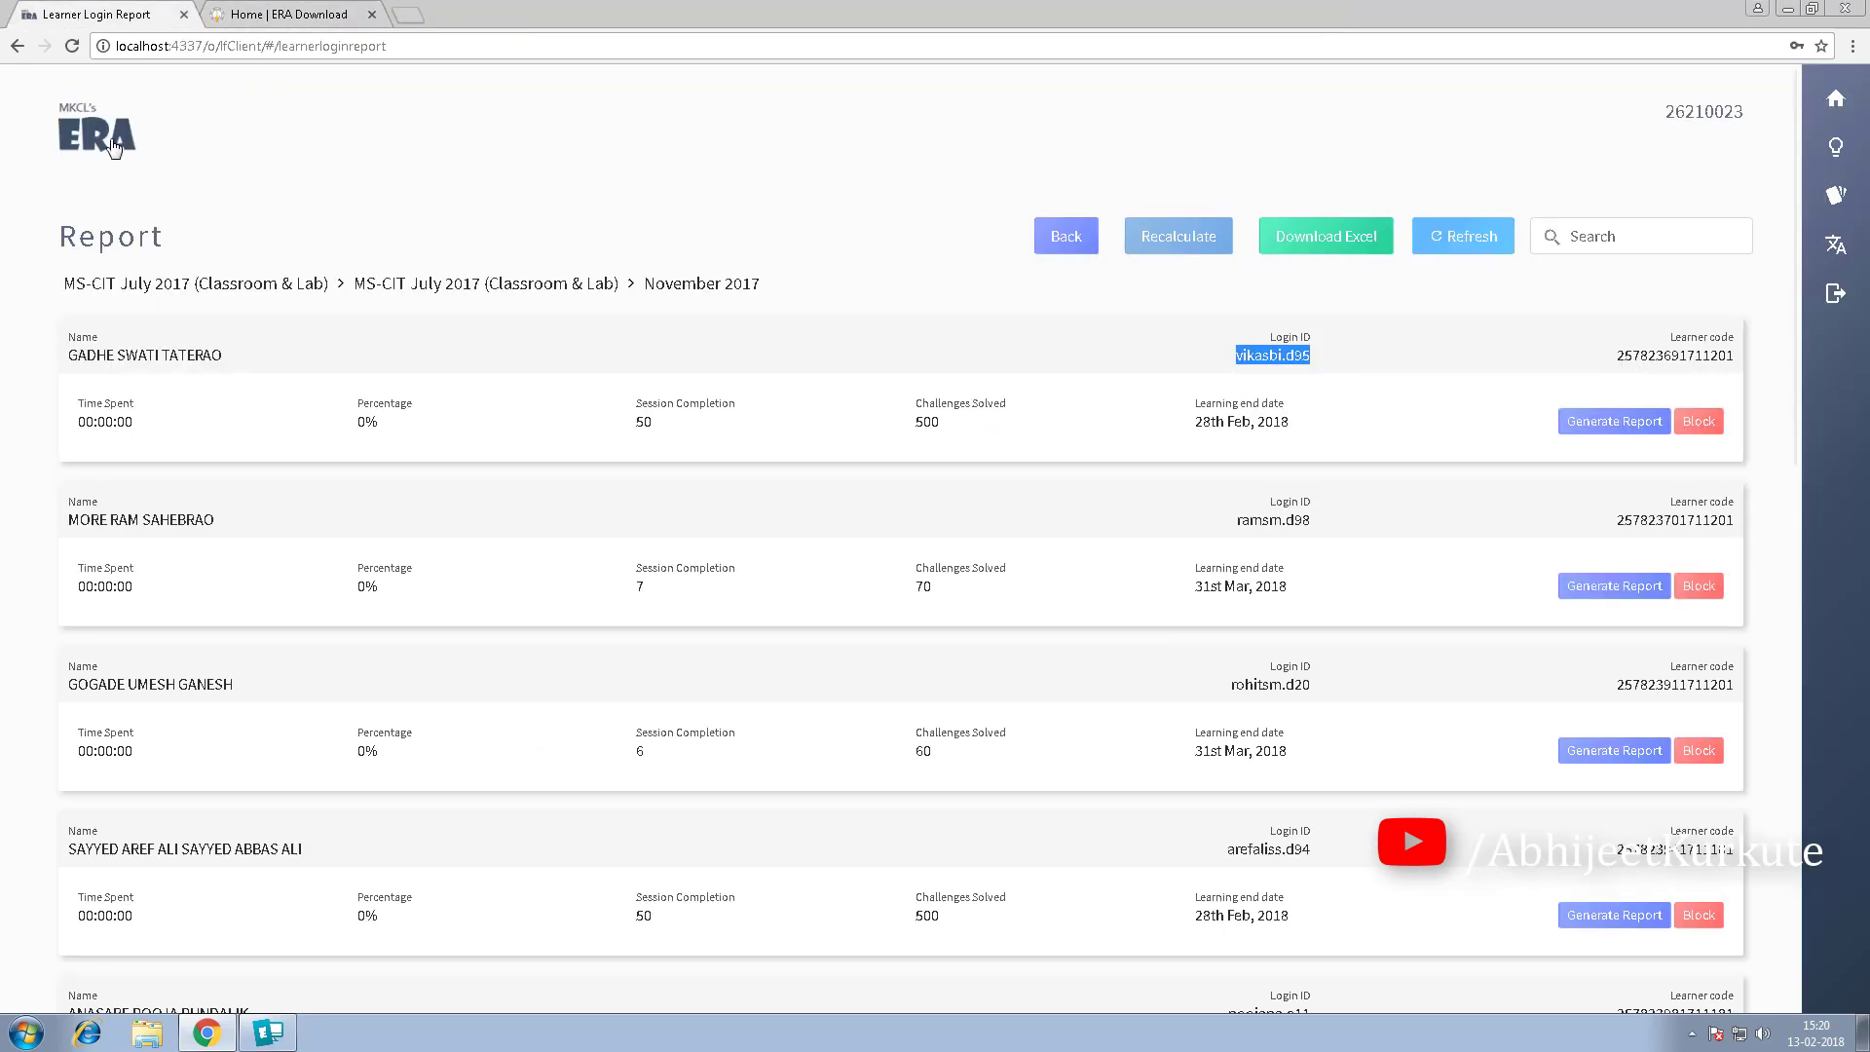
click(1835, 98)
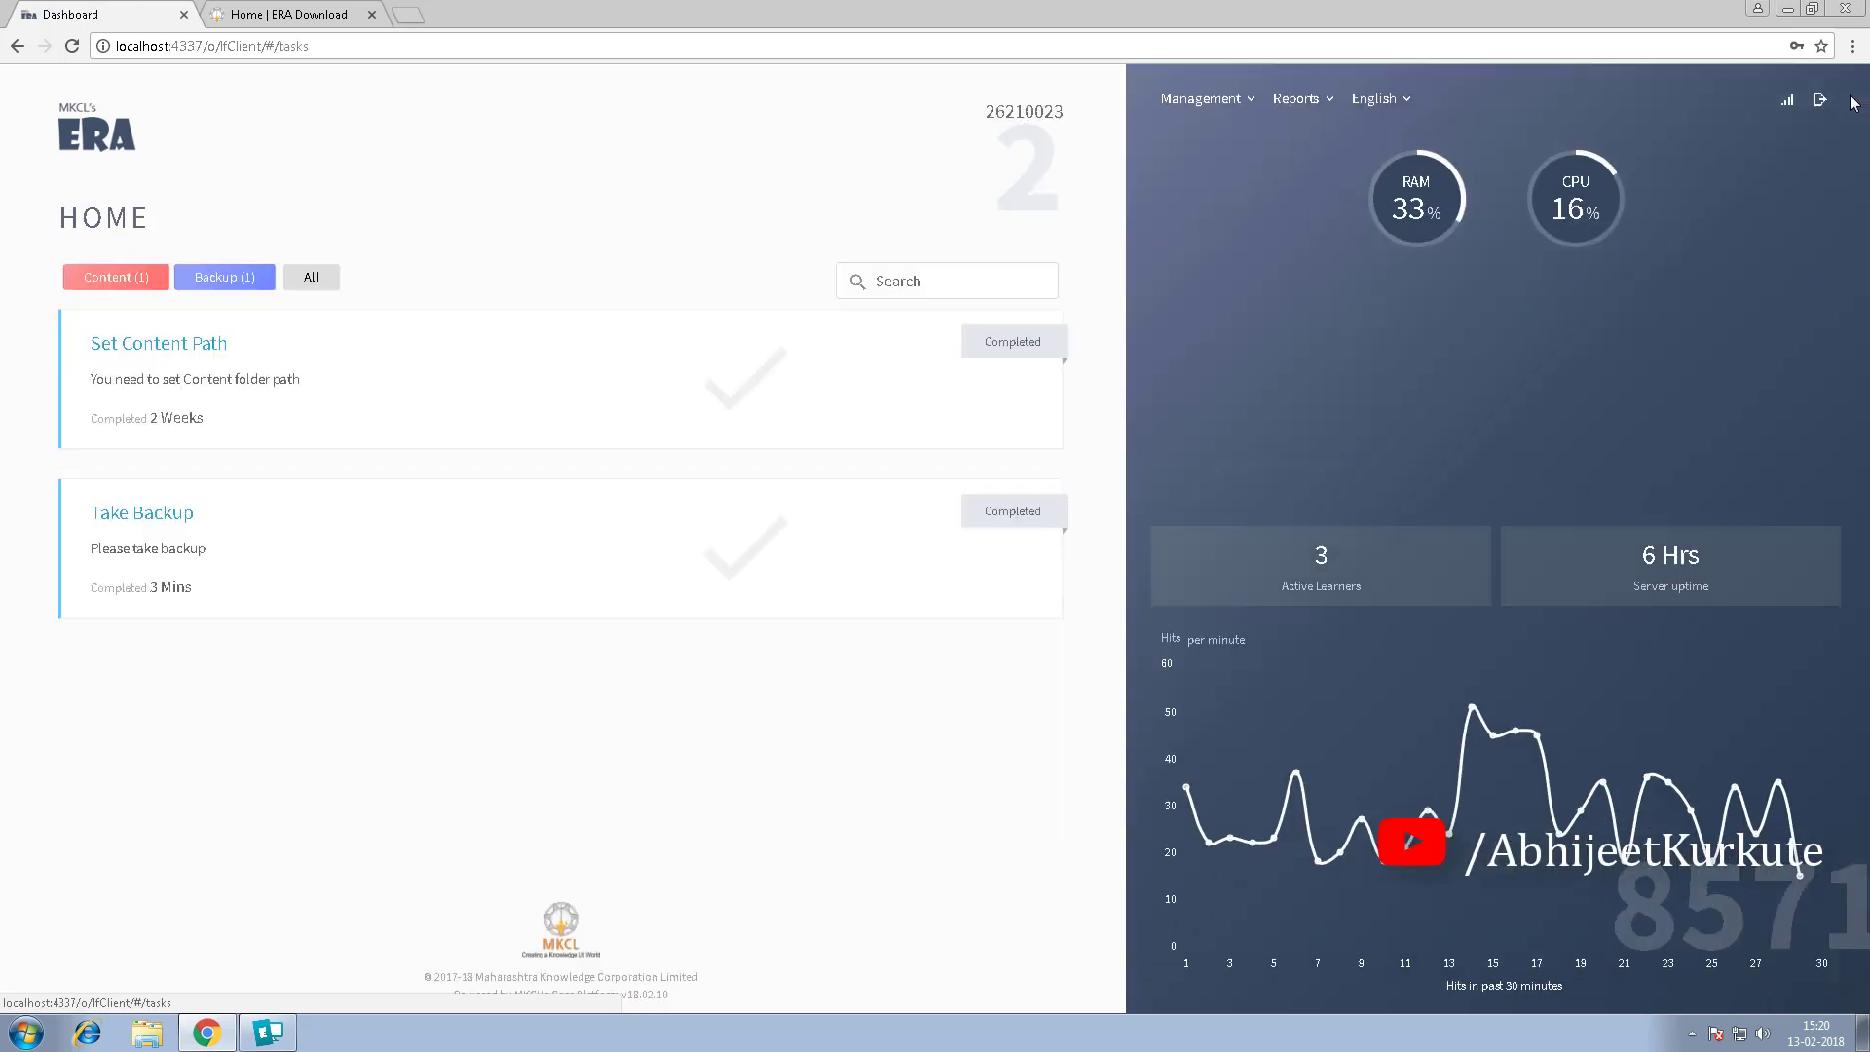
click(1202, 105)
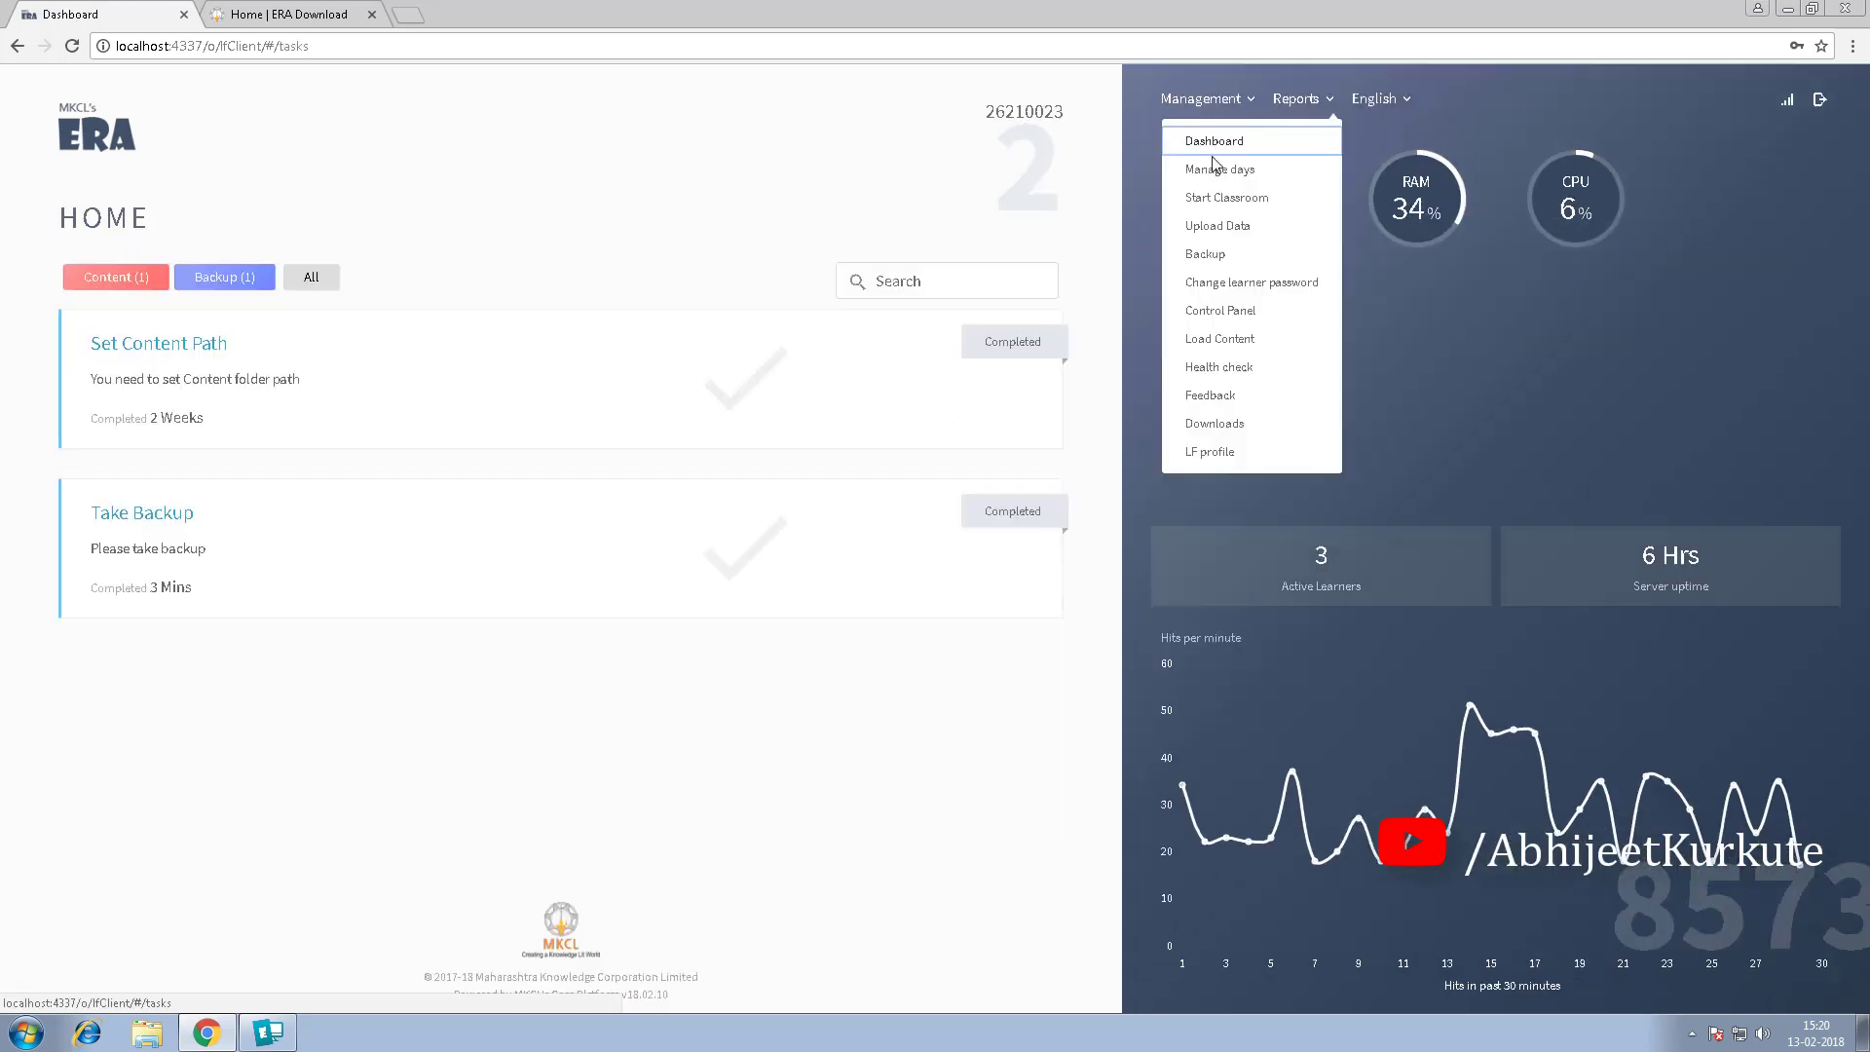
click(1219, 227)
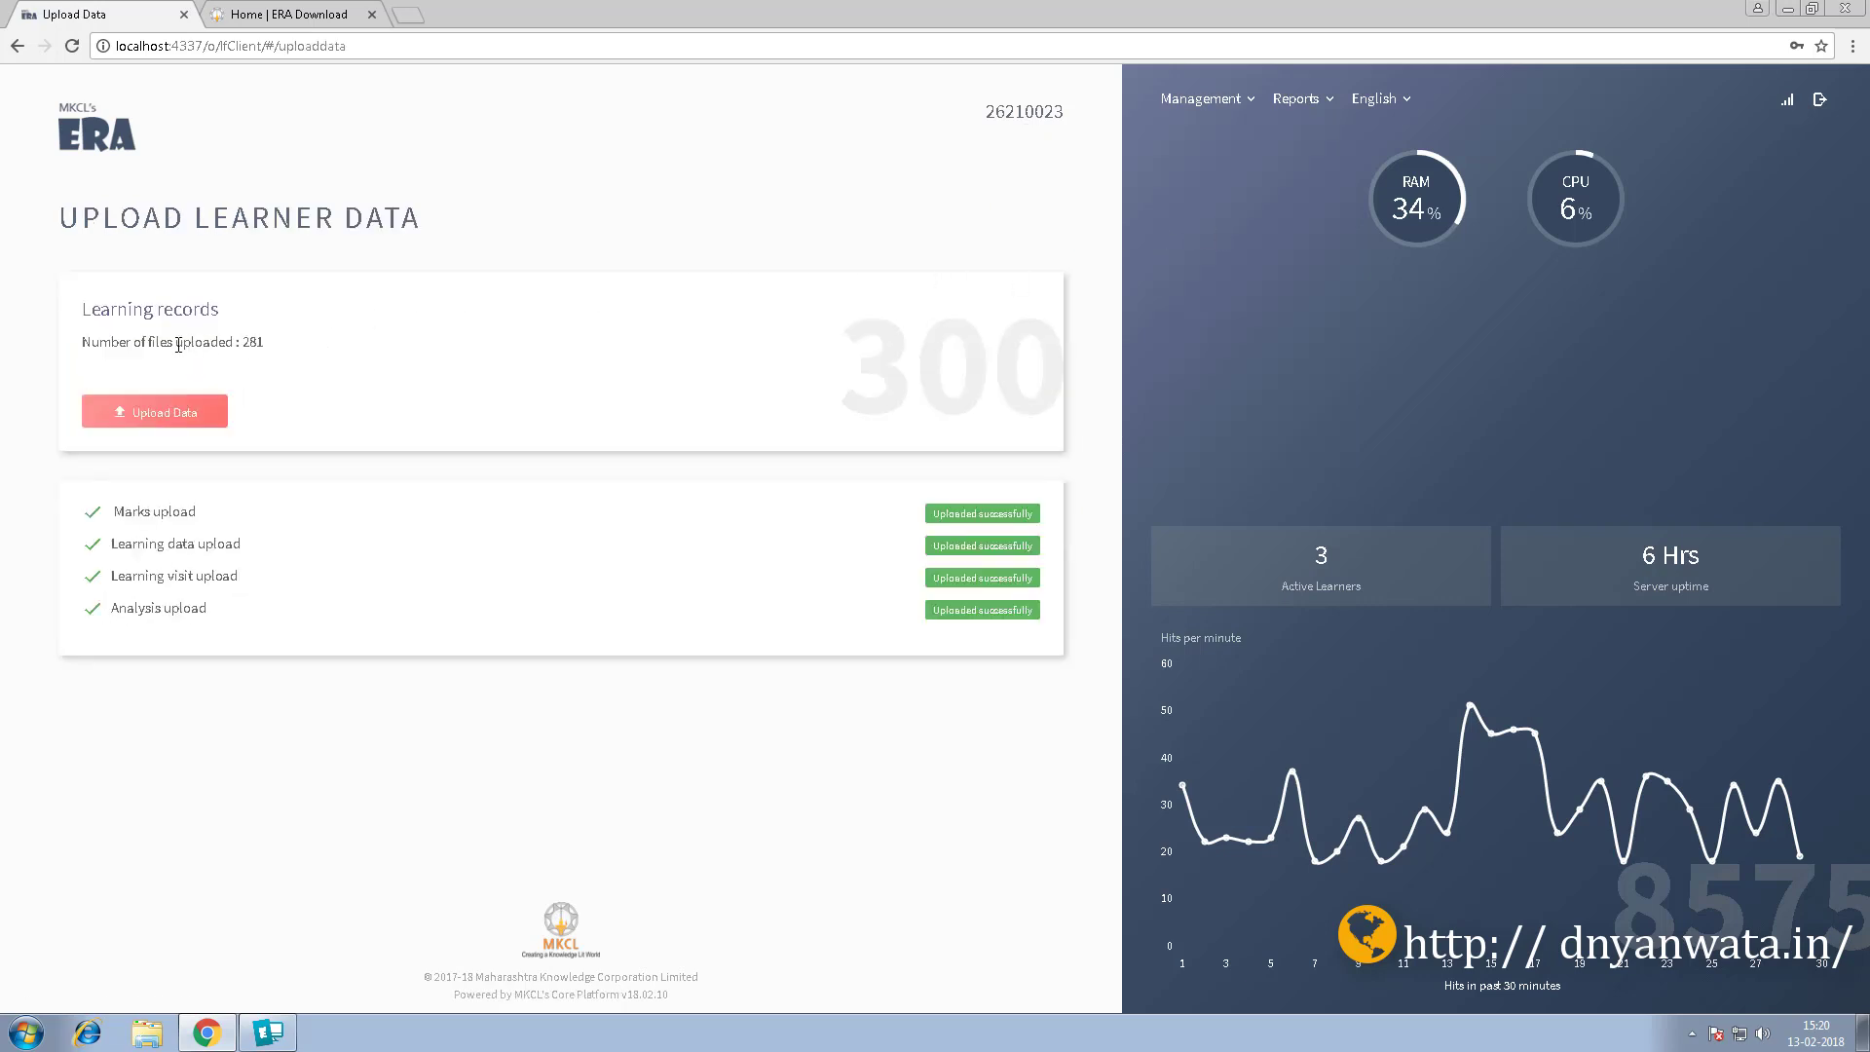
Step: Upload the learning records repeatedly, finishing with the upload of all data
click(136, 422)
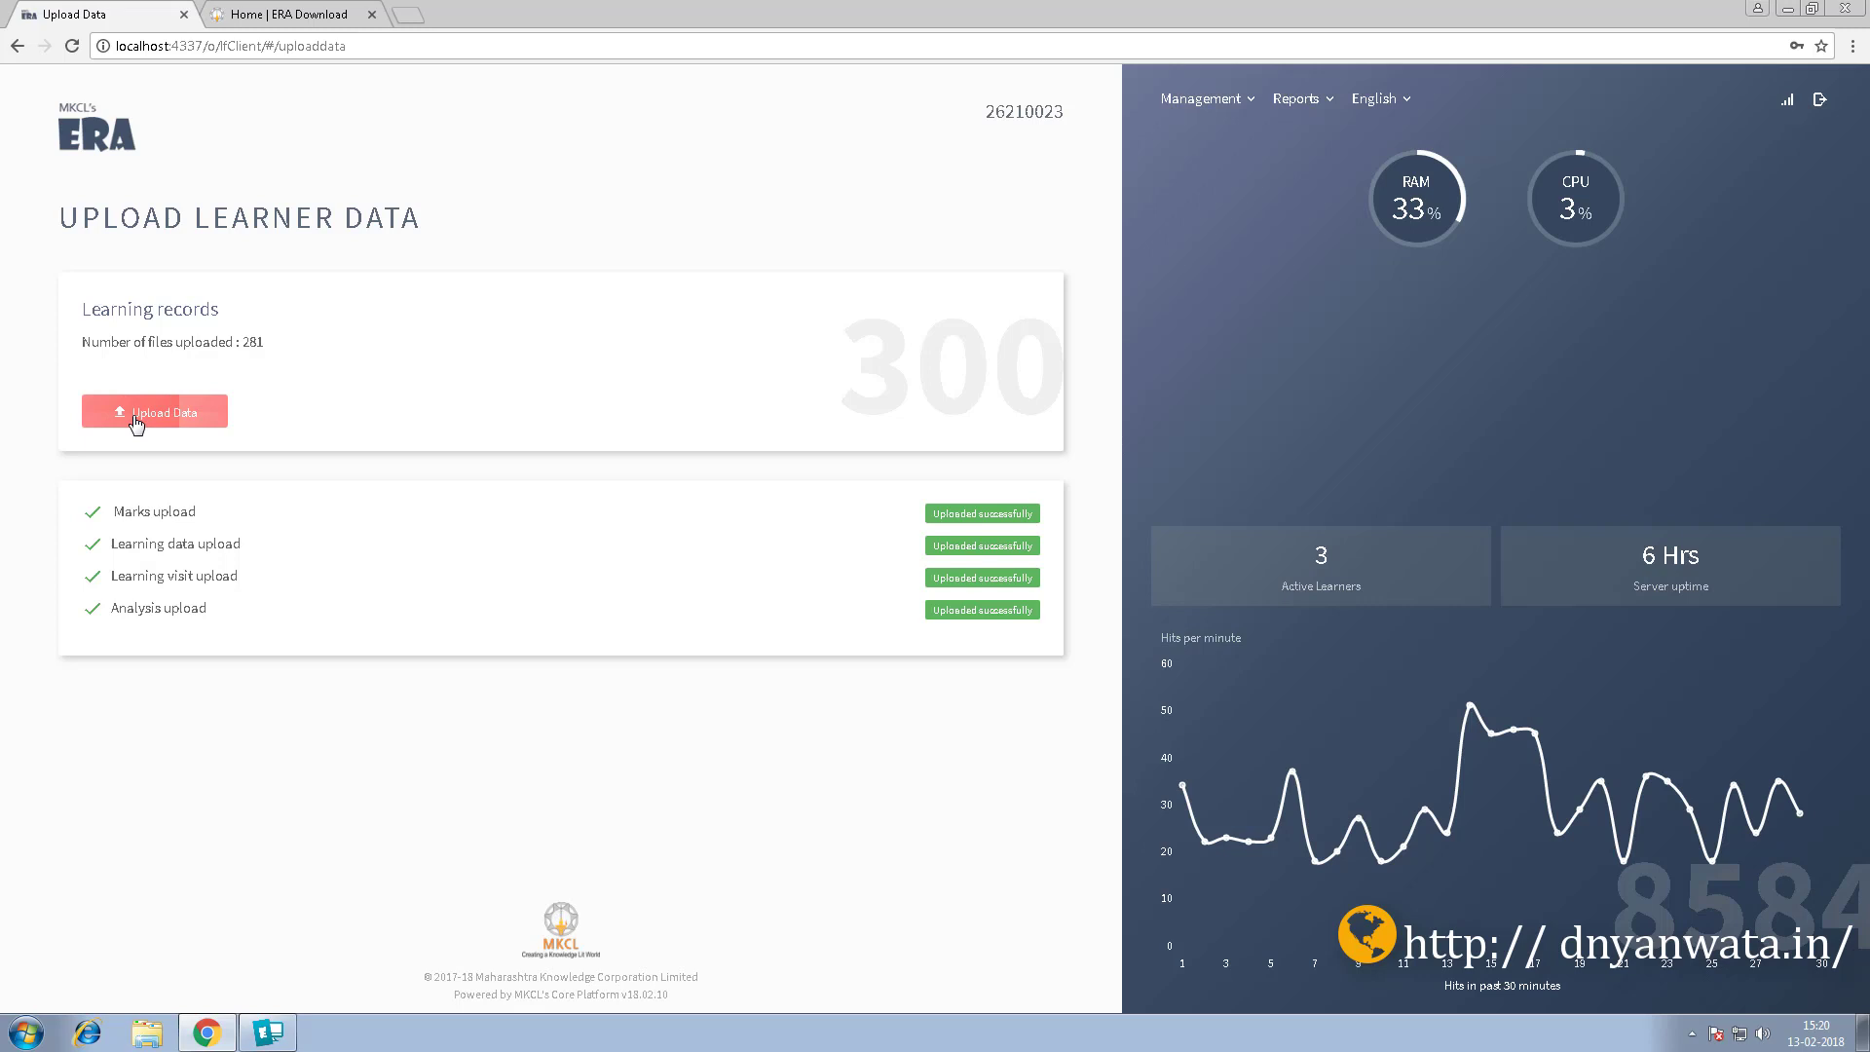
click(133, 416)
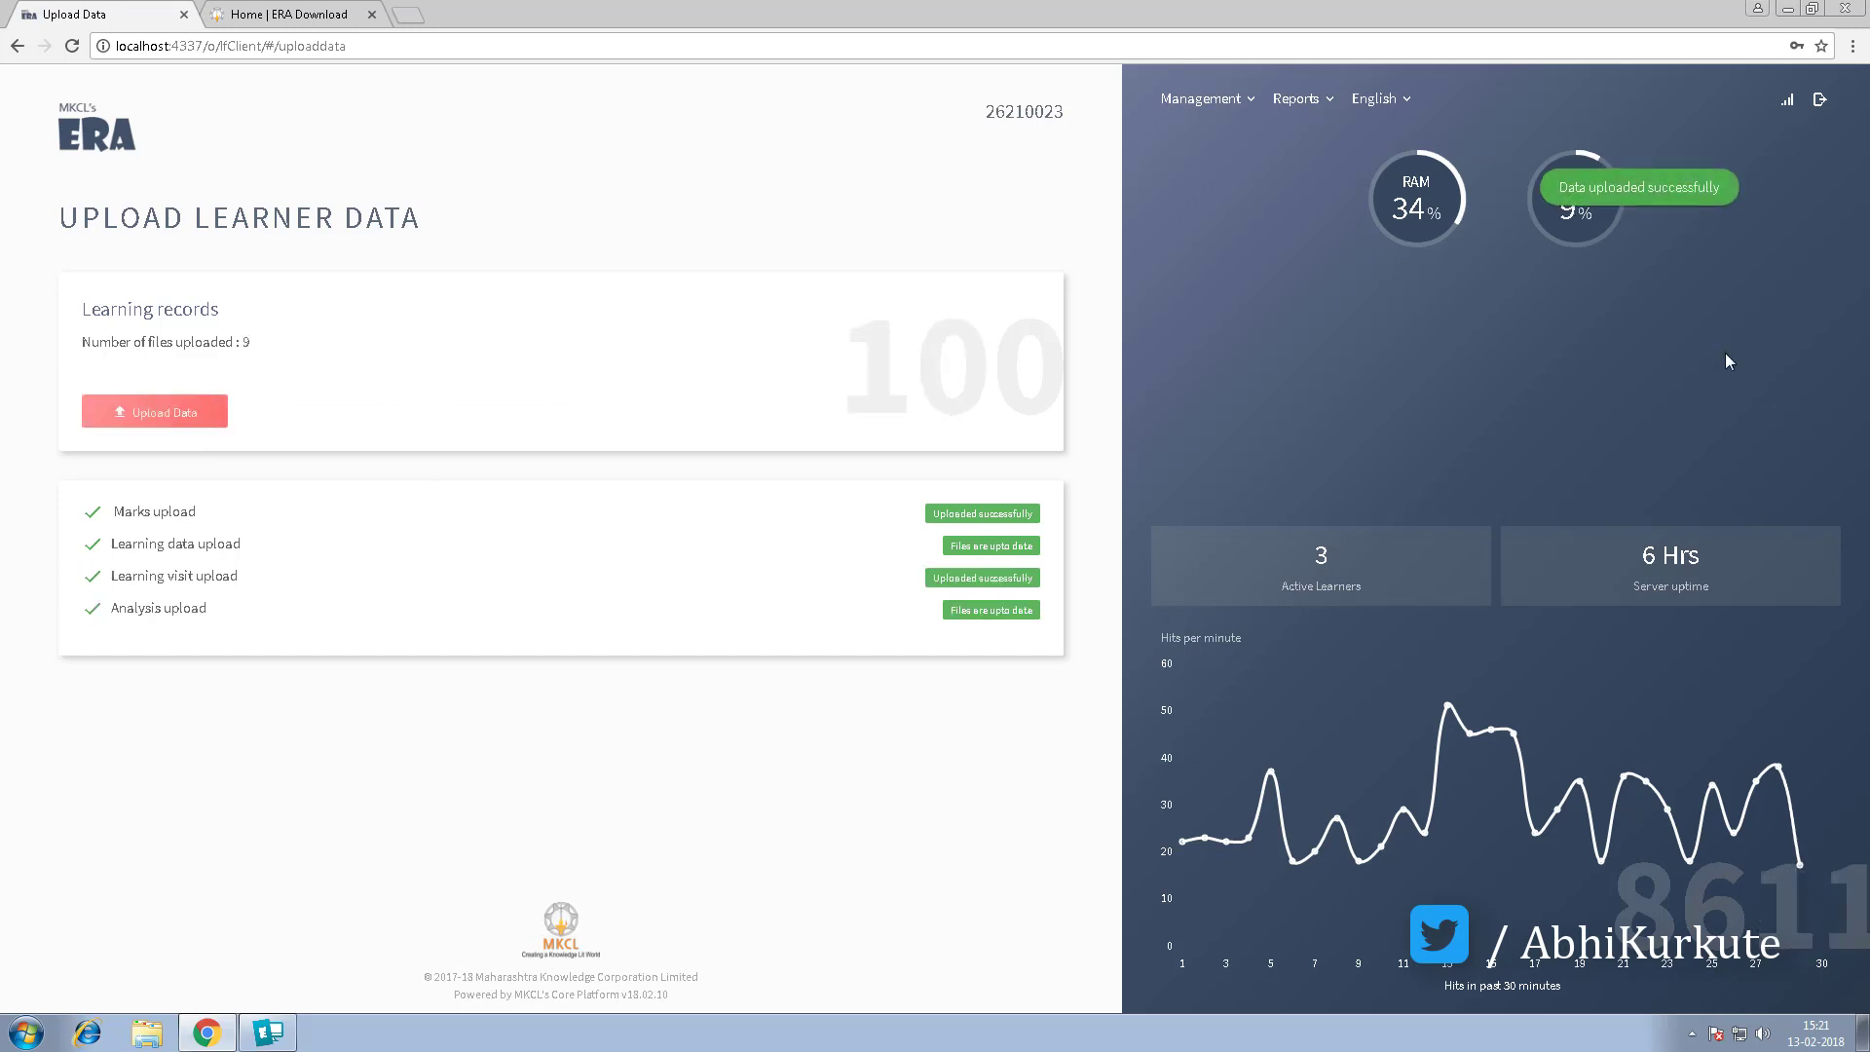
click(159, 431)
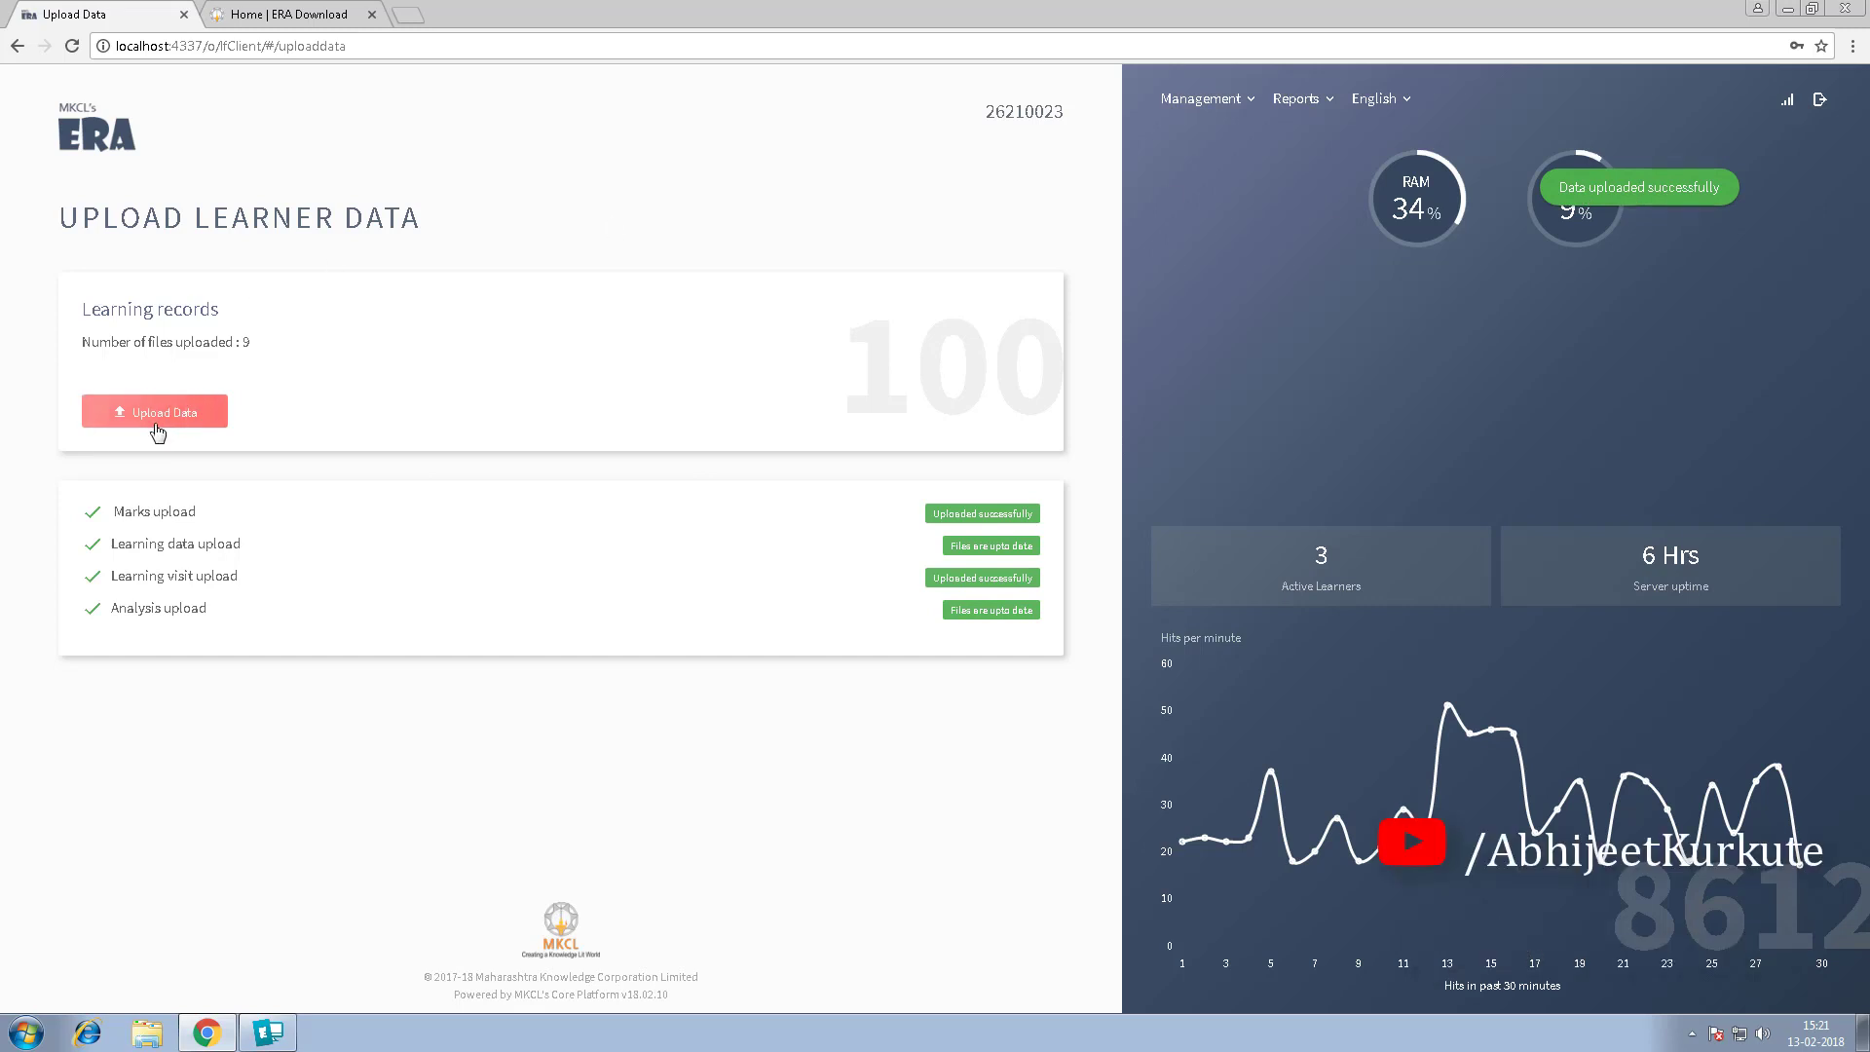
right_click(160, 414)
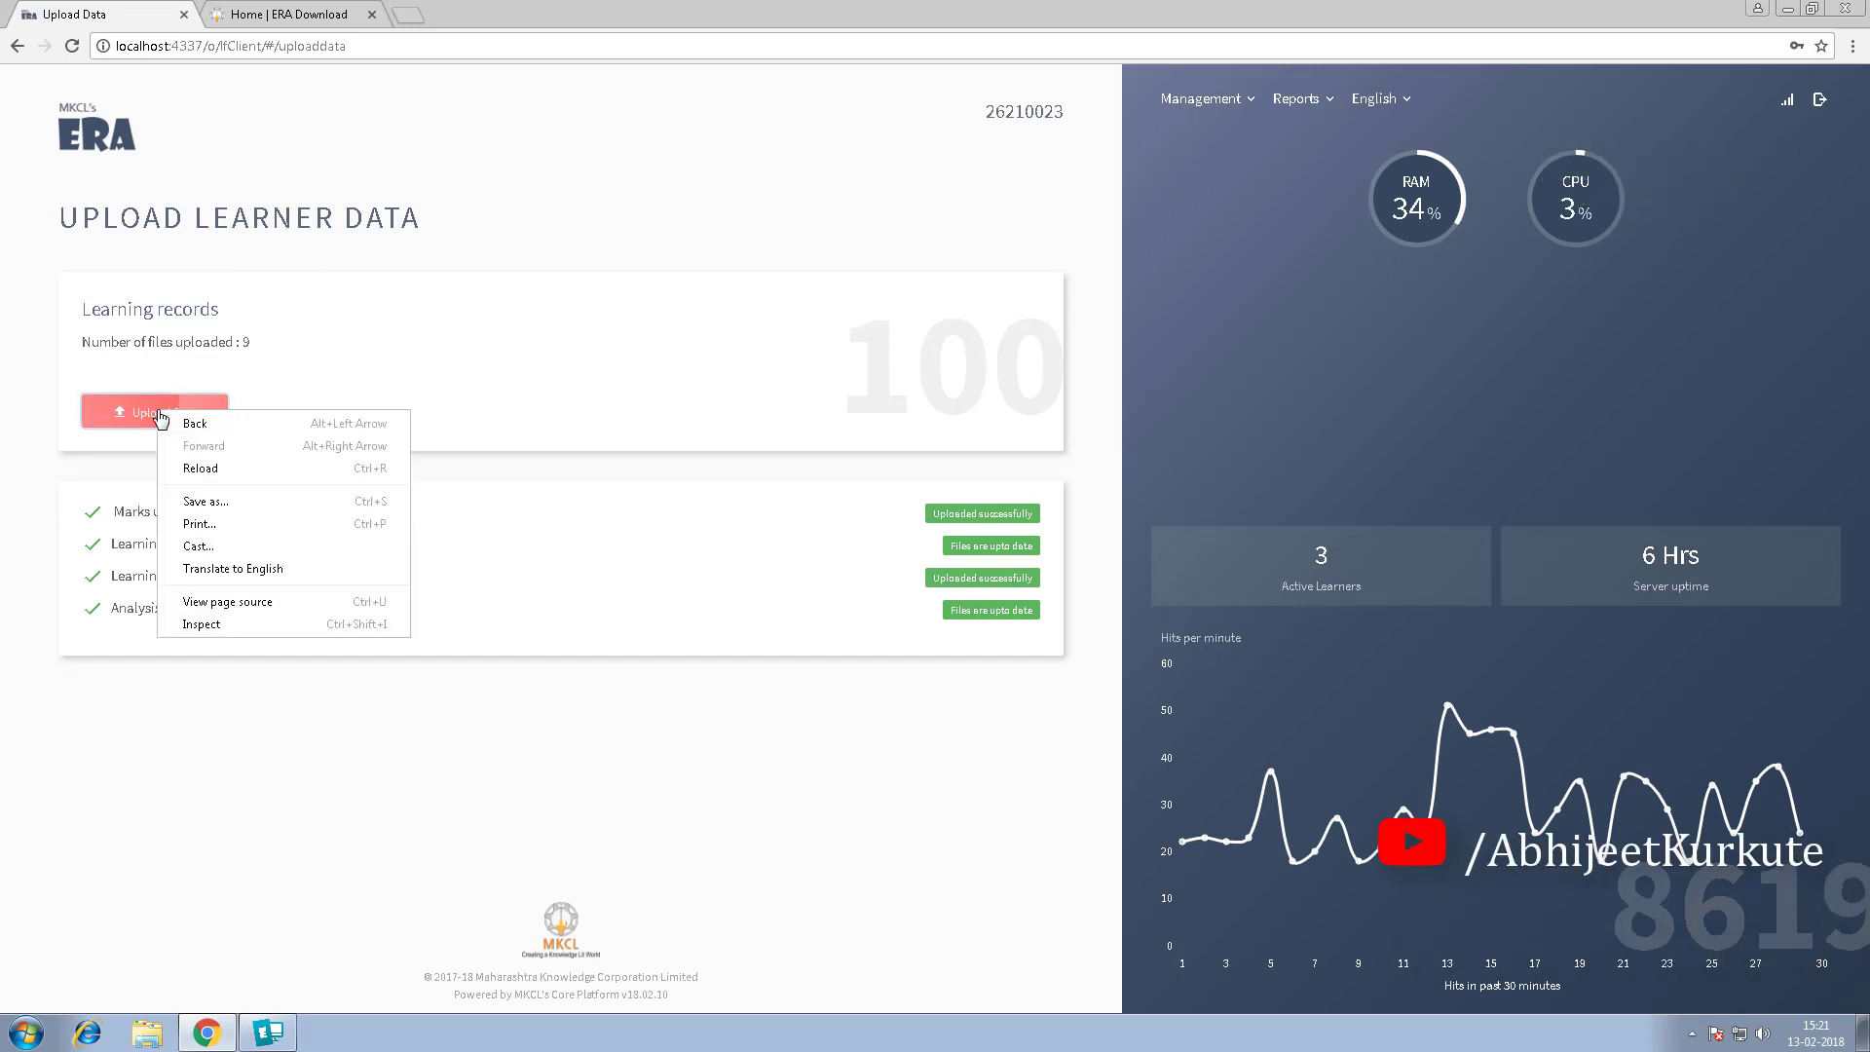
click(160, 419)
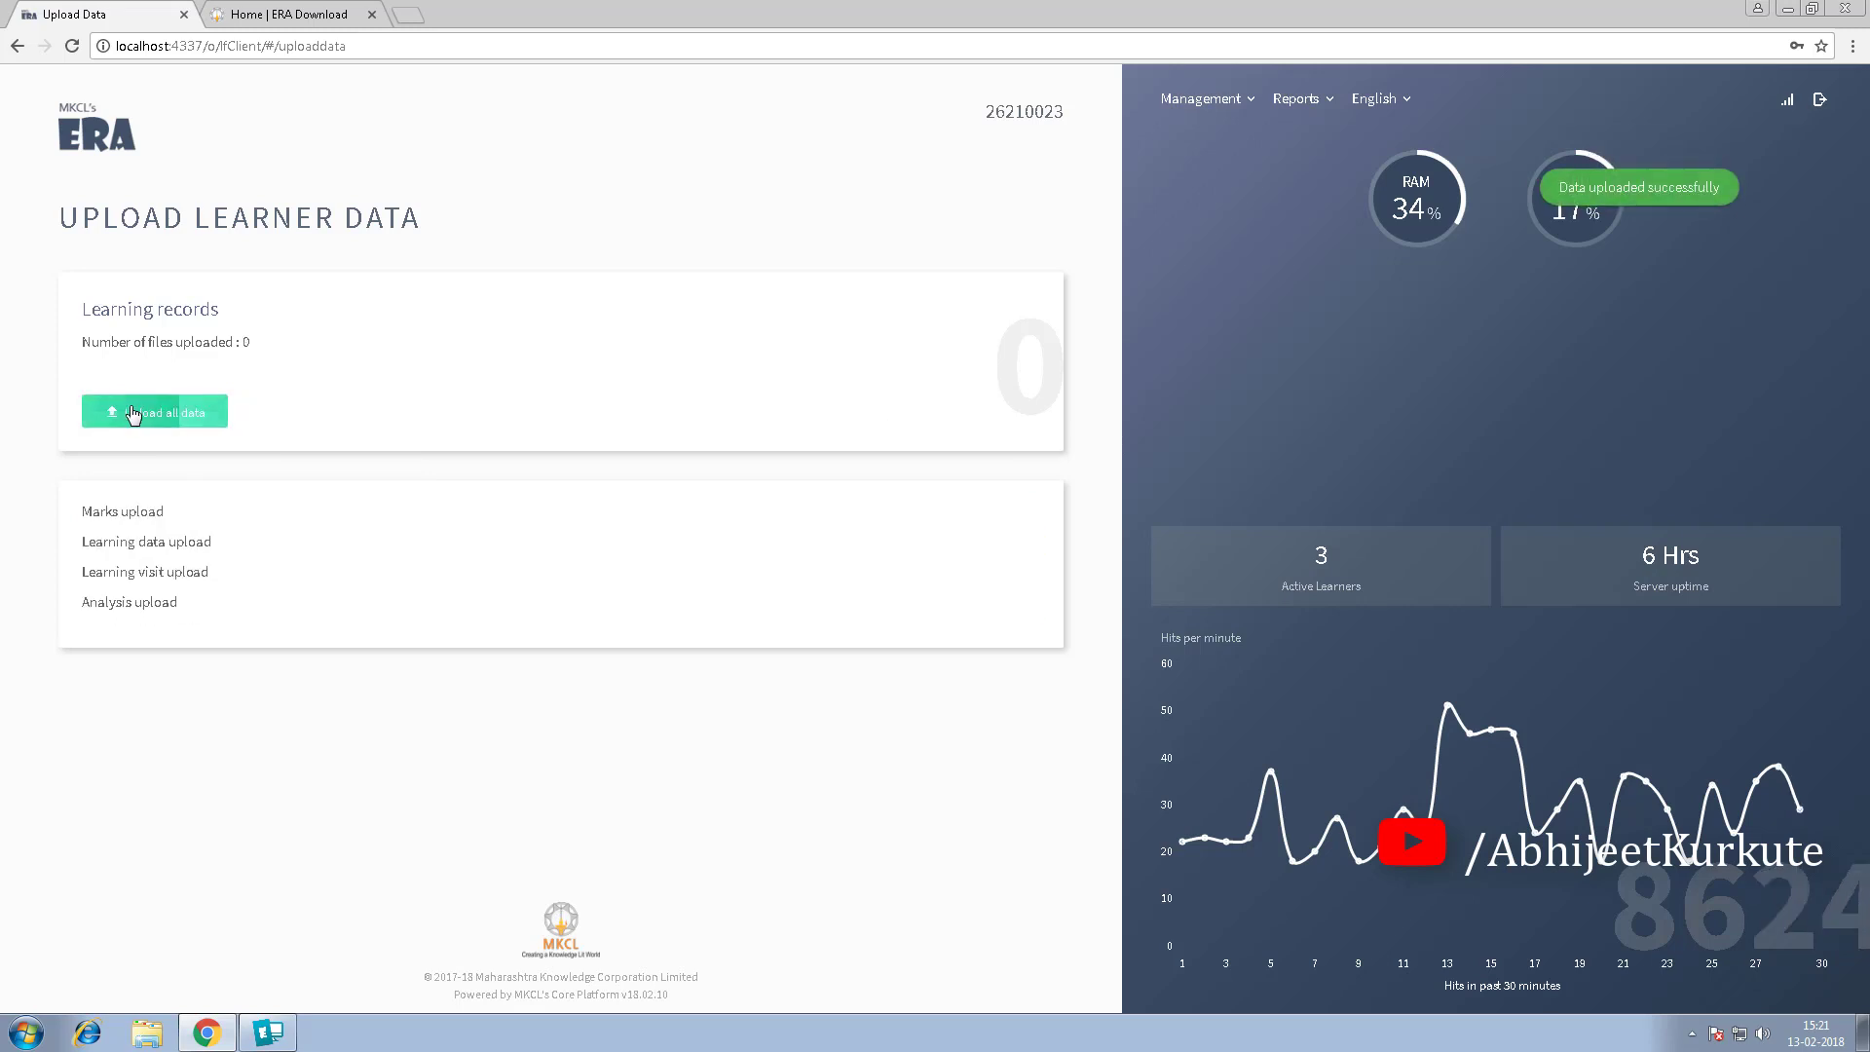
click(145, 427)
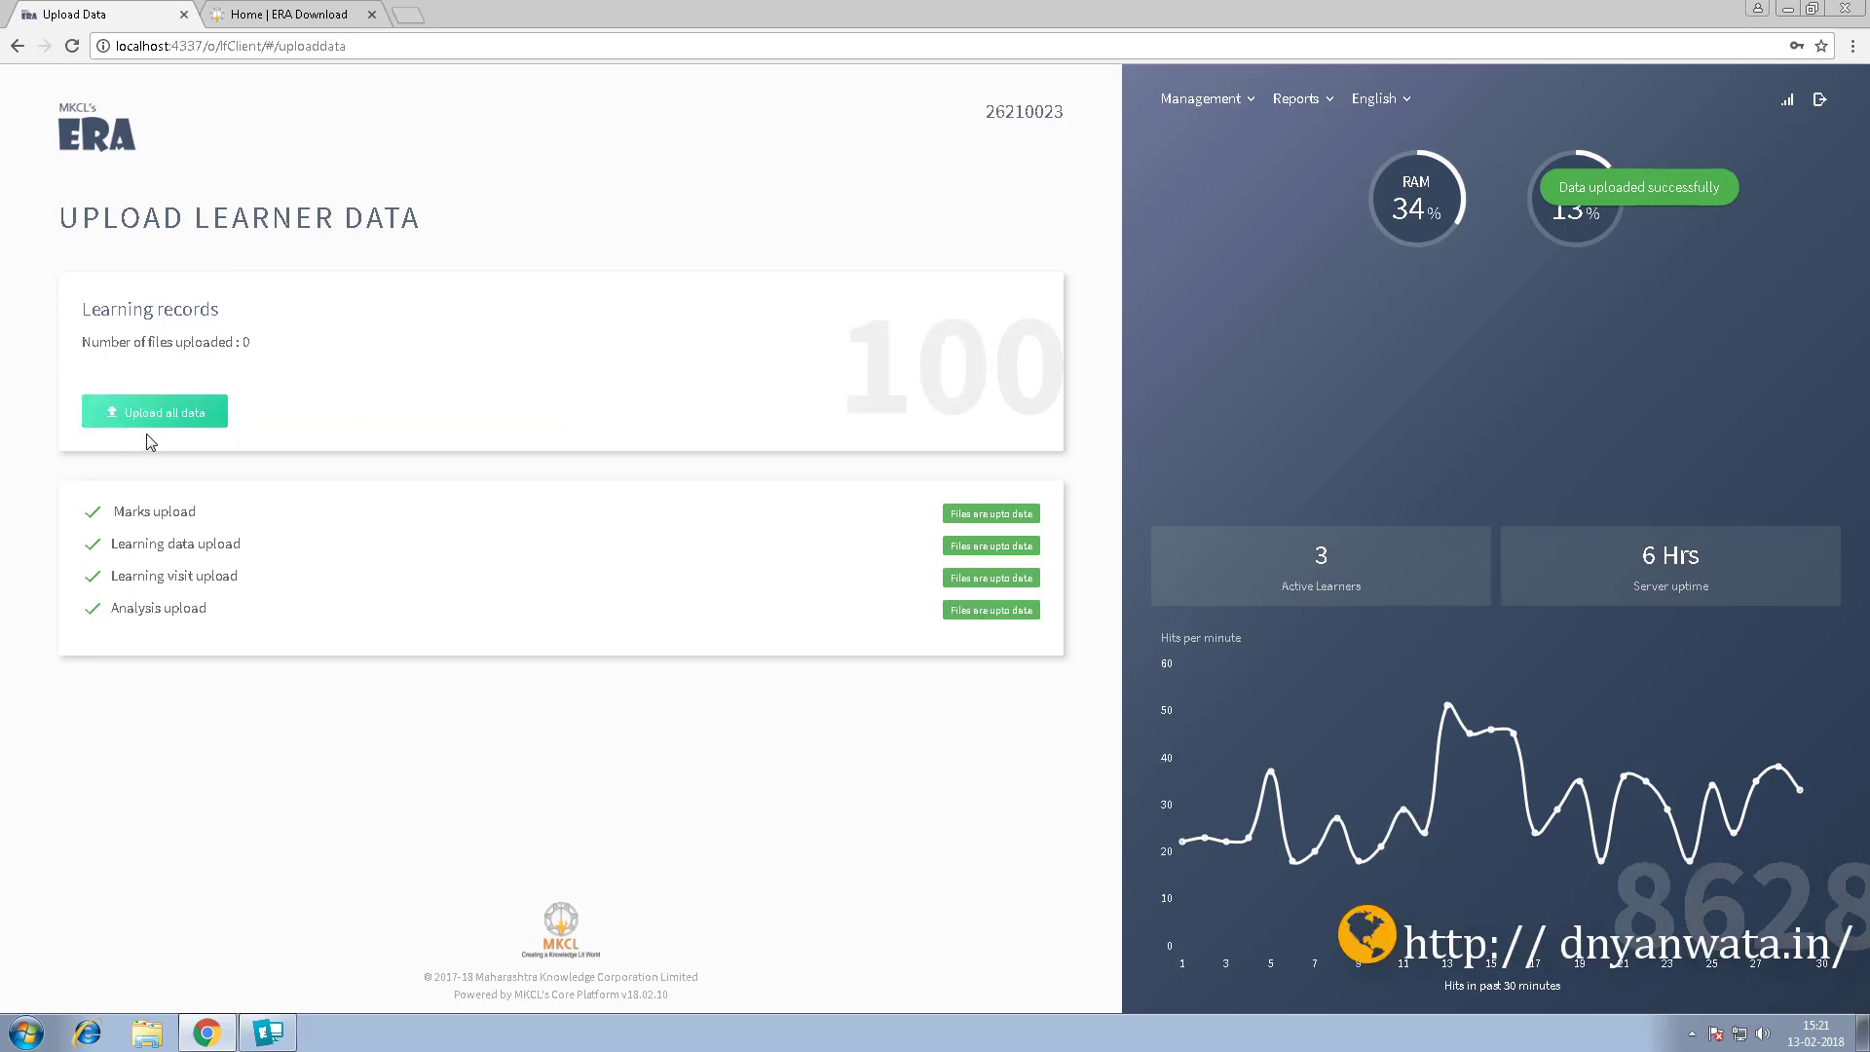
Step: Open the MKCL SOLAR login page in a new tab and log in with the saved account credentials
click(410, 19)
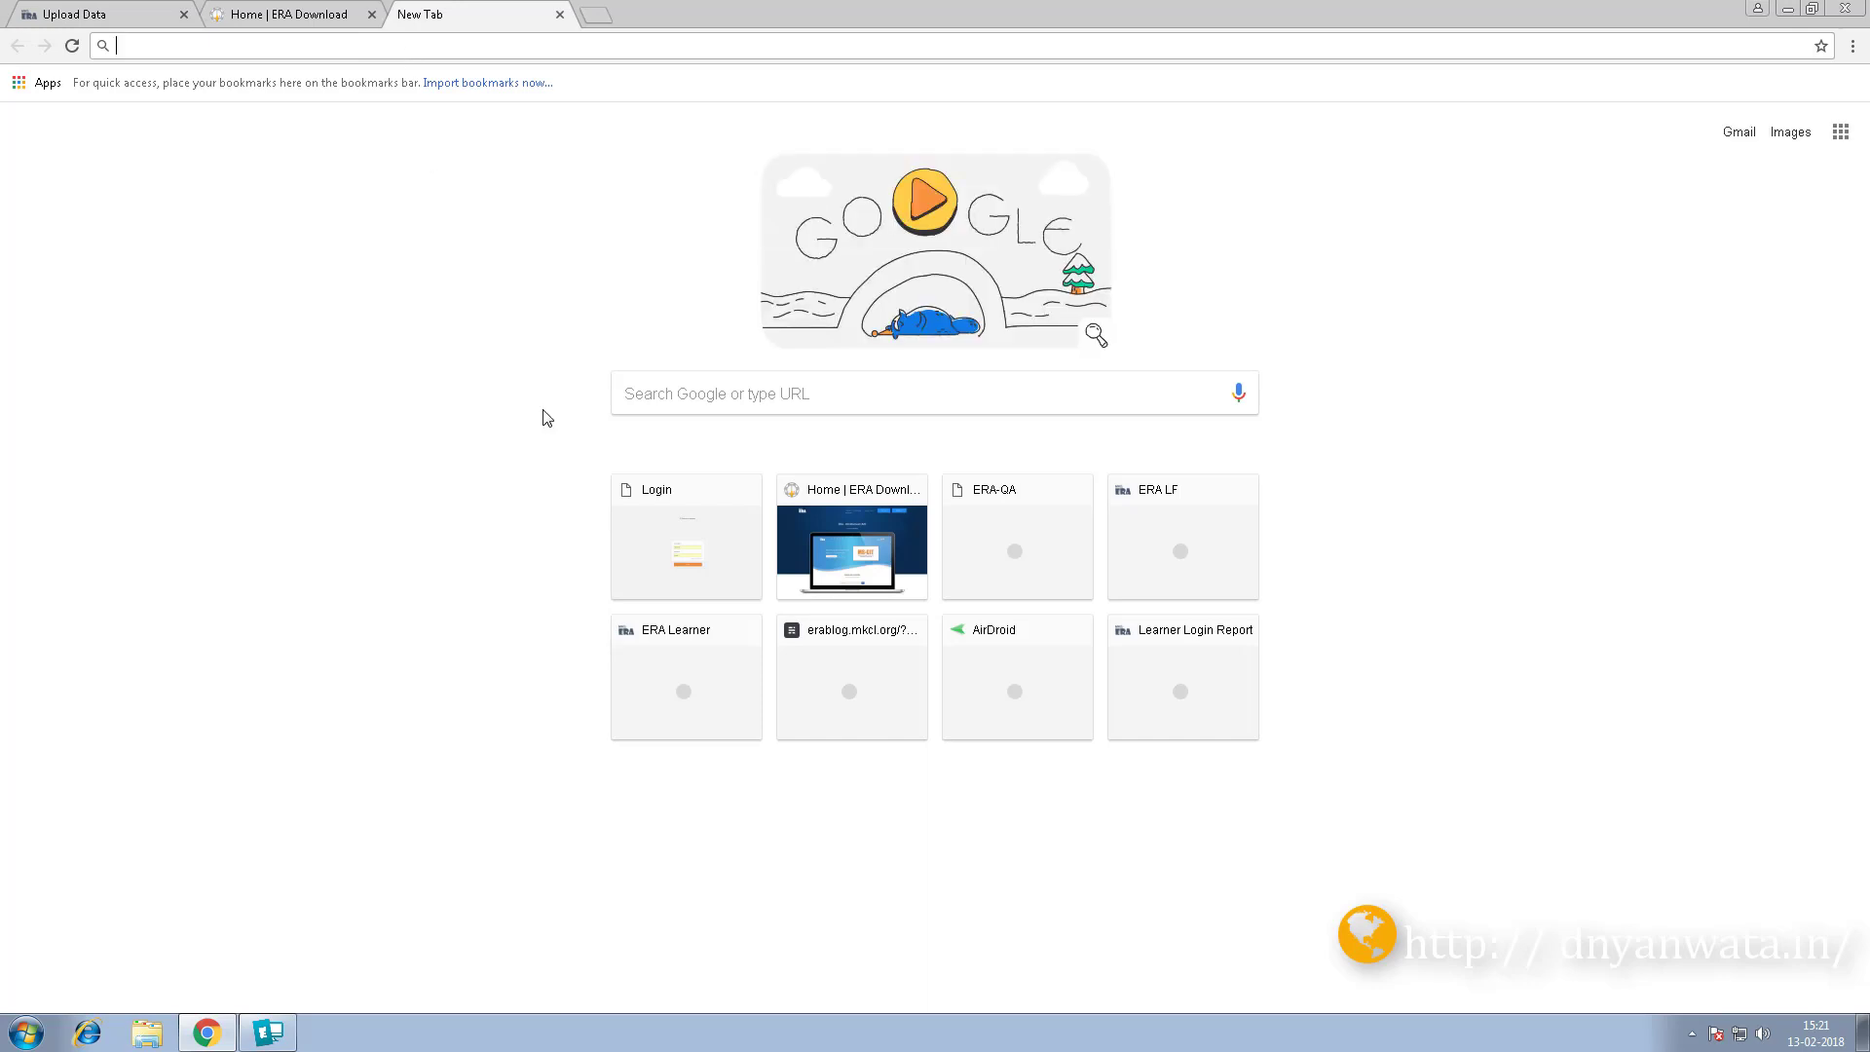
click(646, 572)
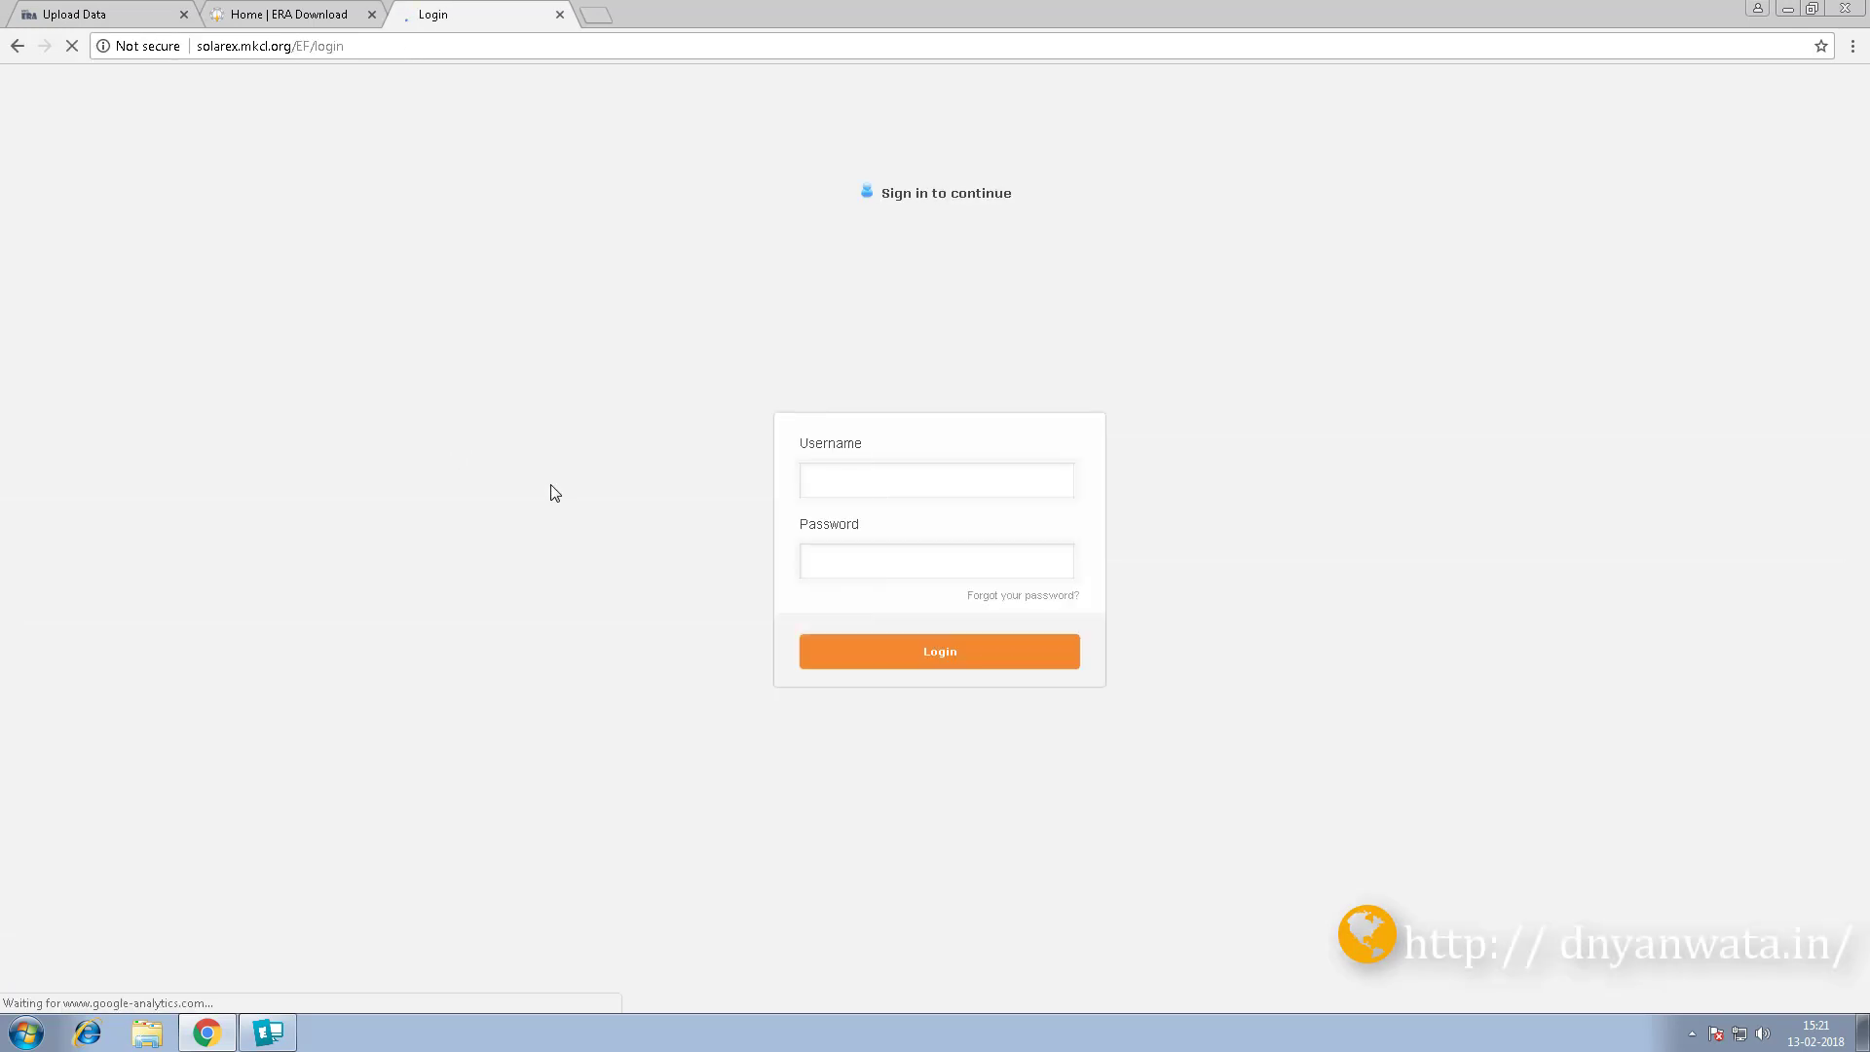
click(868, 651)
Step: Open Surrender ERA 2018 in the network partner reports and start the surrender
mouse_move(121, 166)
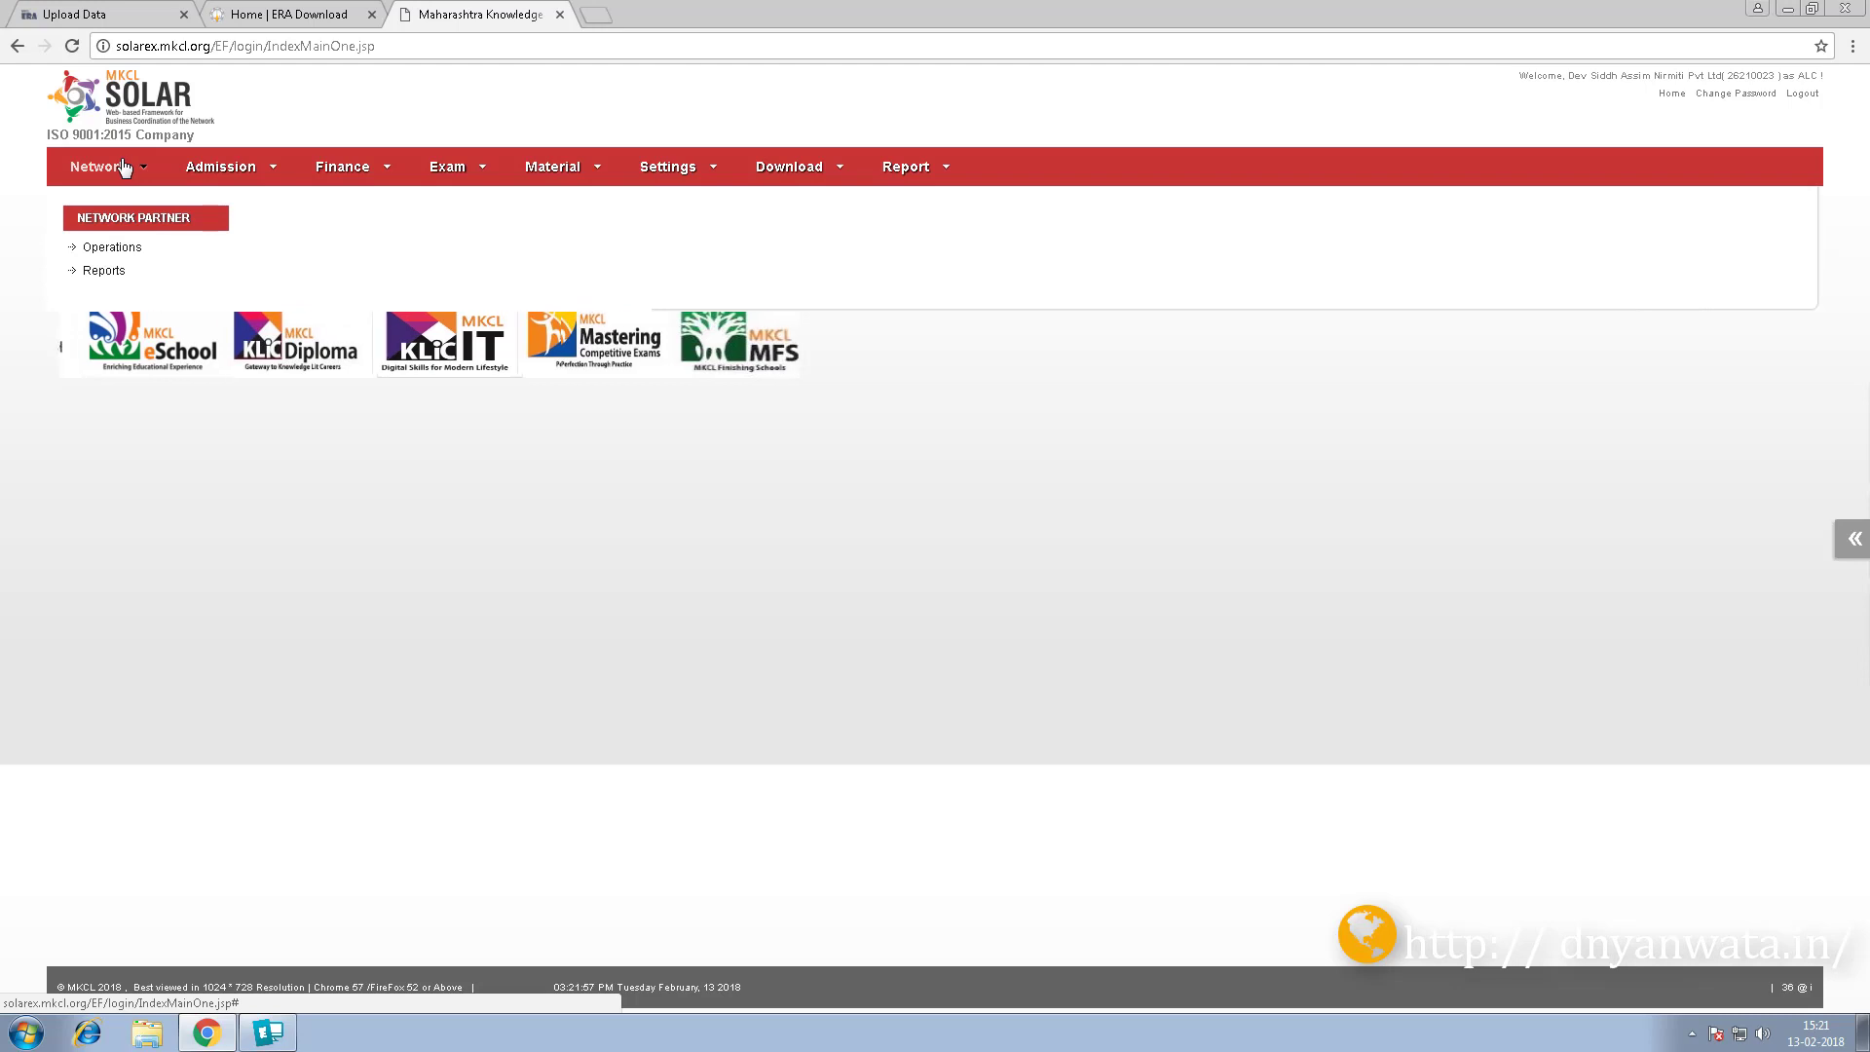
click(105, 270)
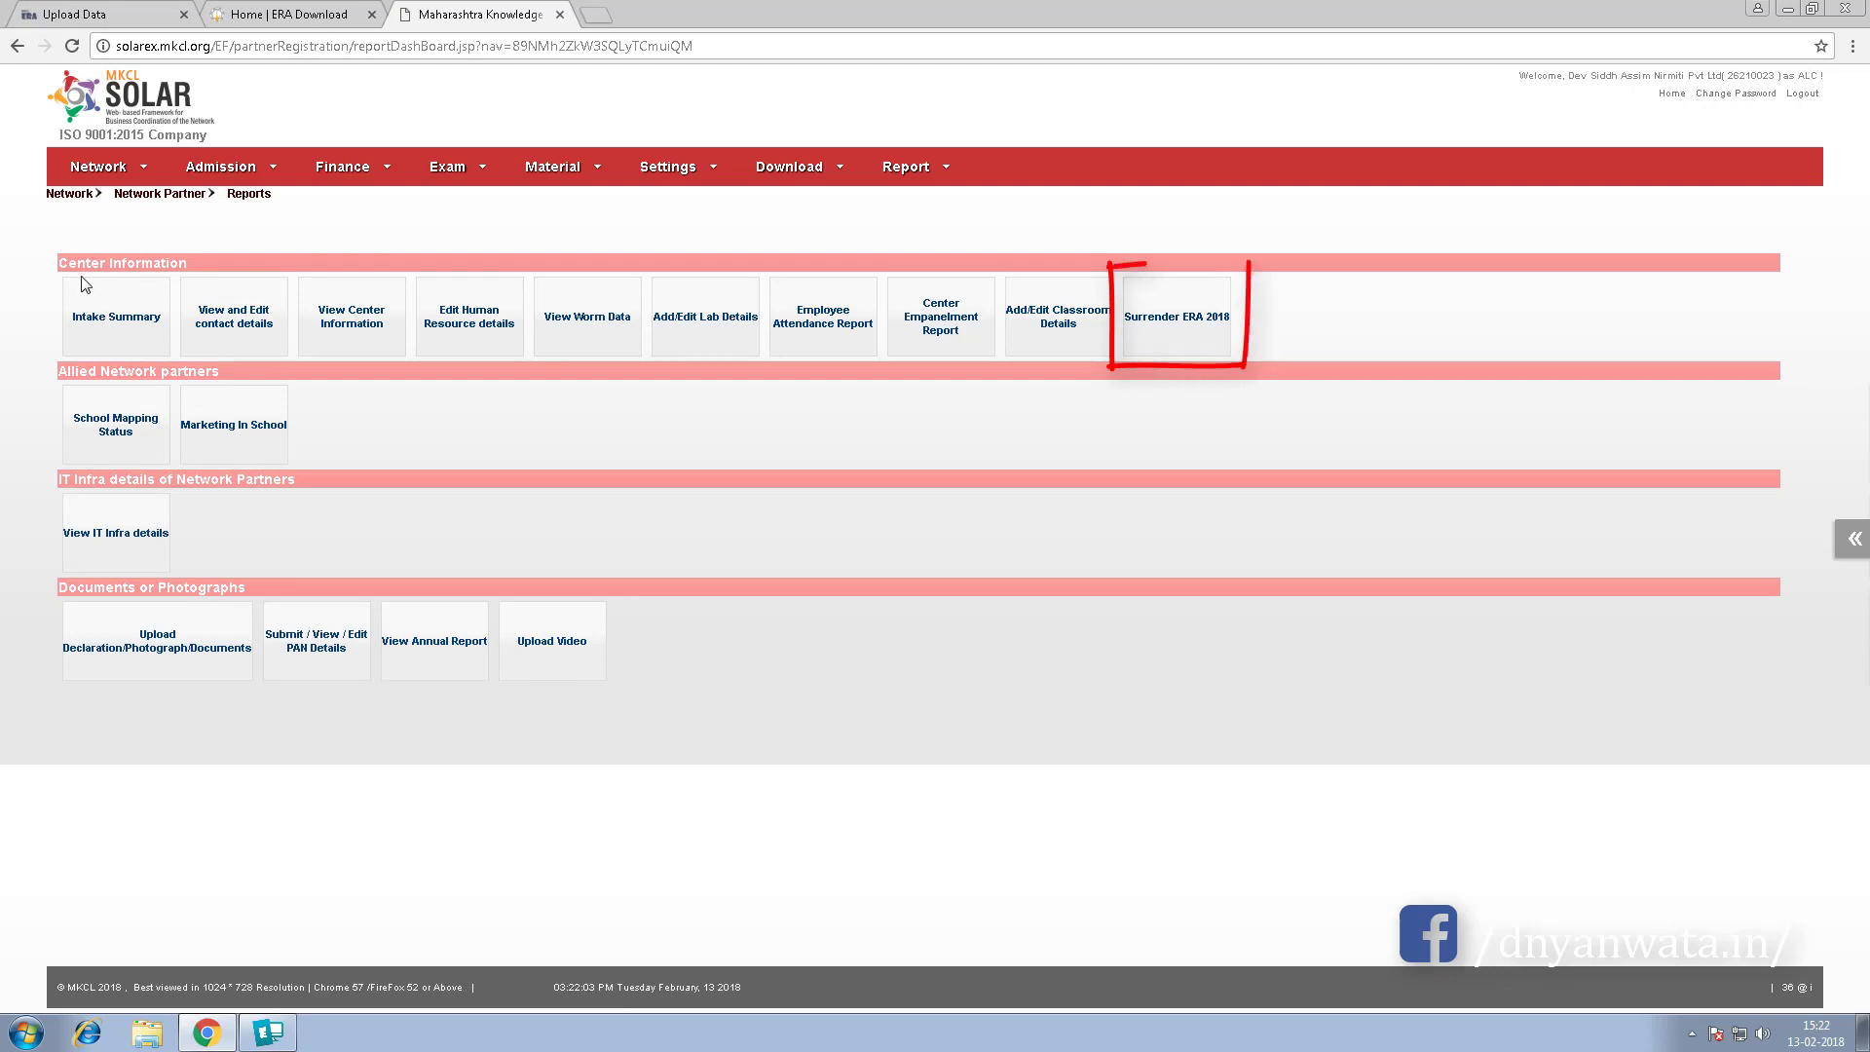
click(1187, 324)
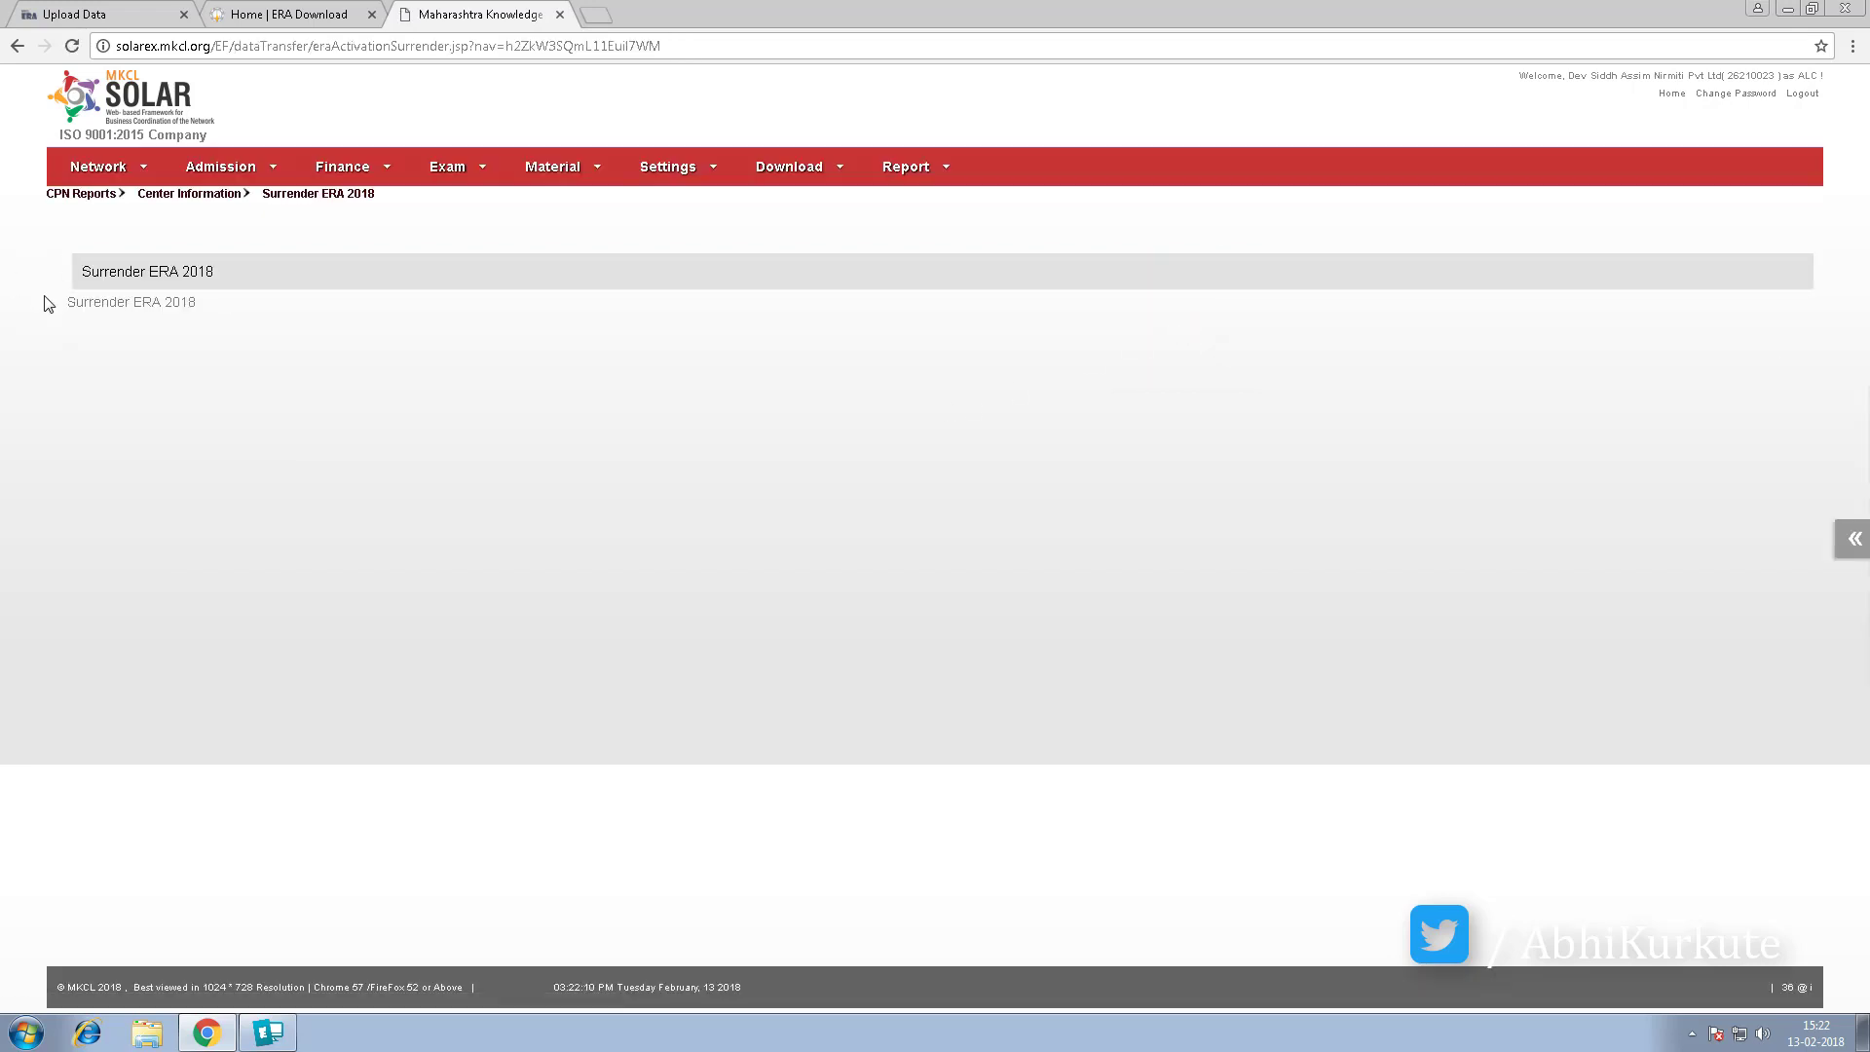
click(107, 305)
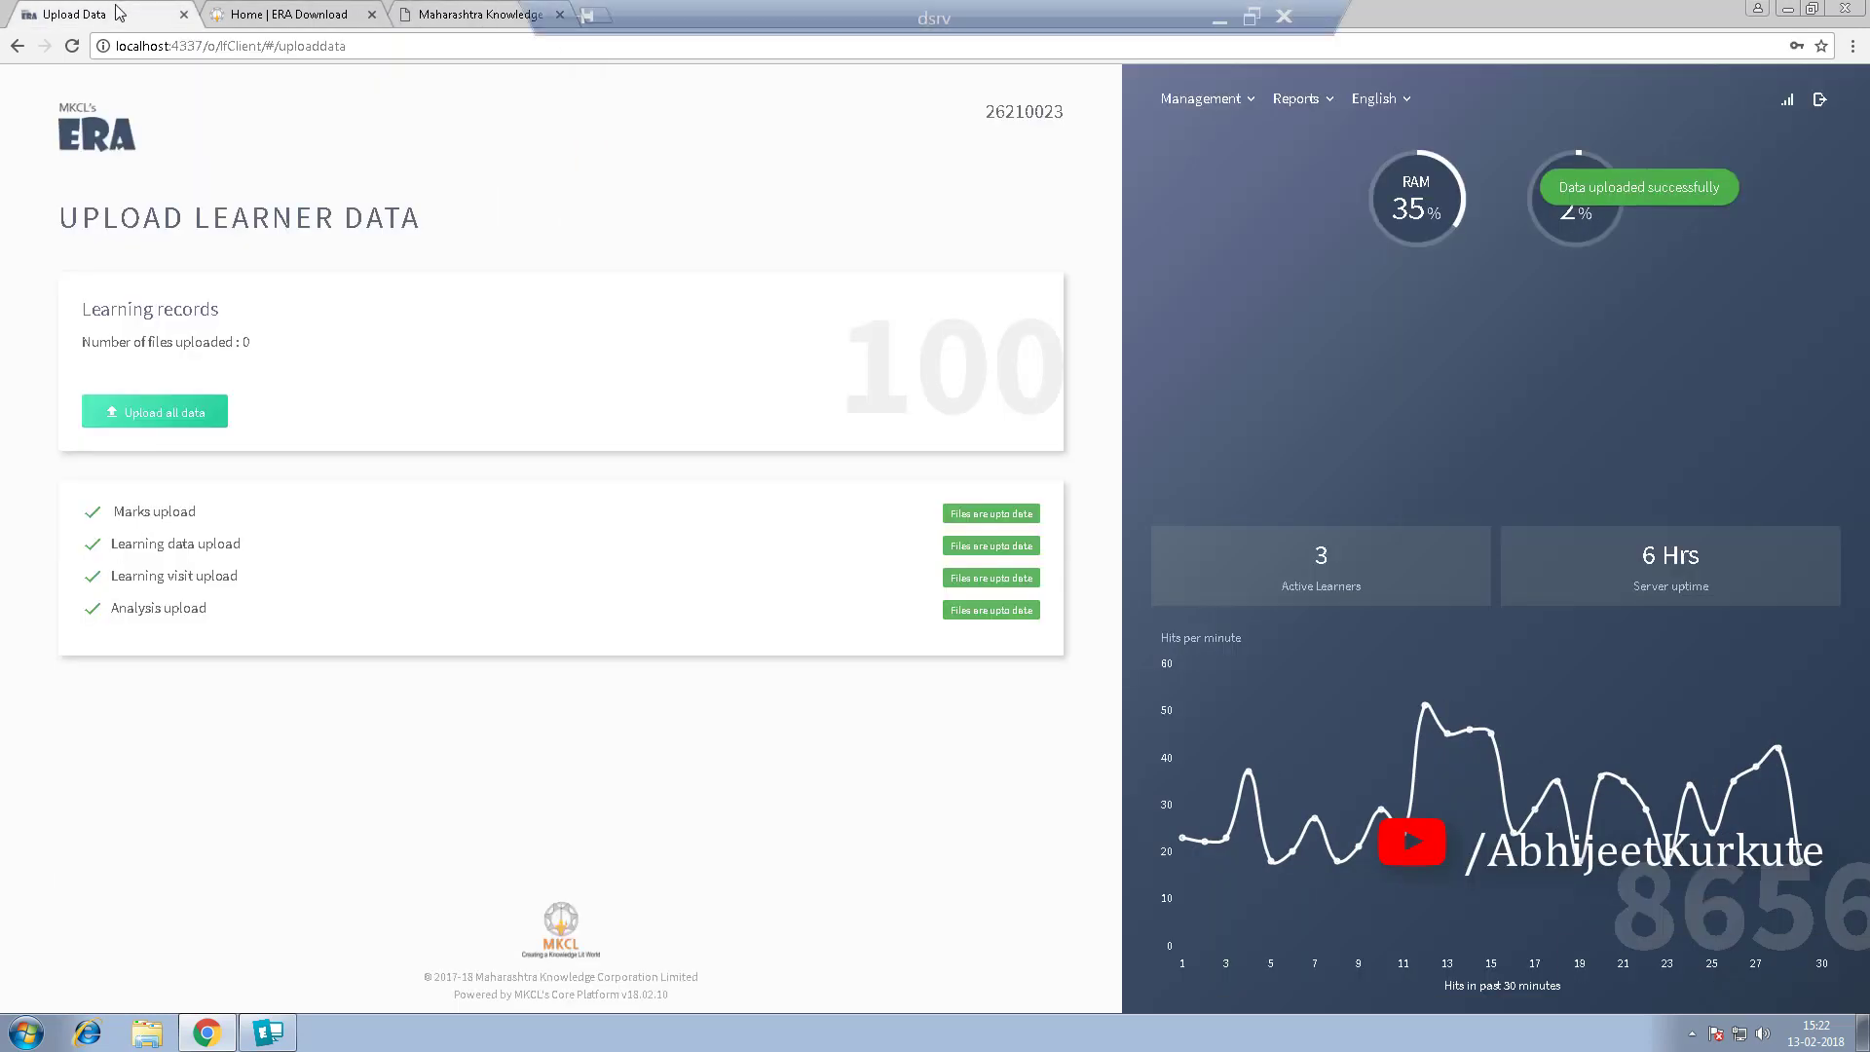
Step: Recheck the Upload Data page and close the SOLAR tab
click(121, 12)
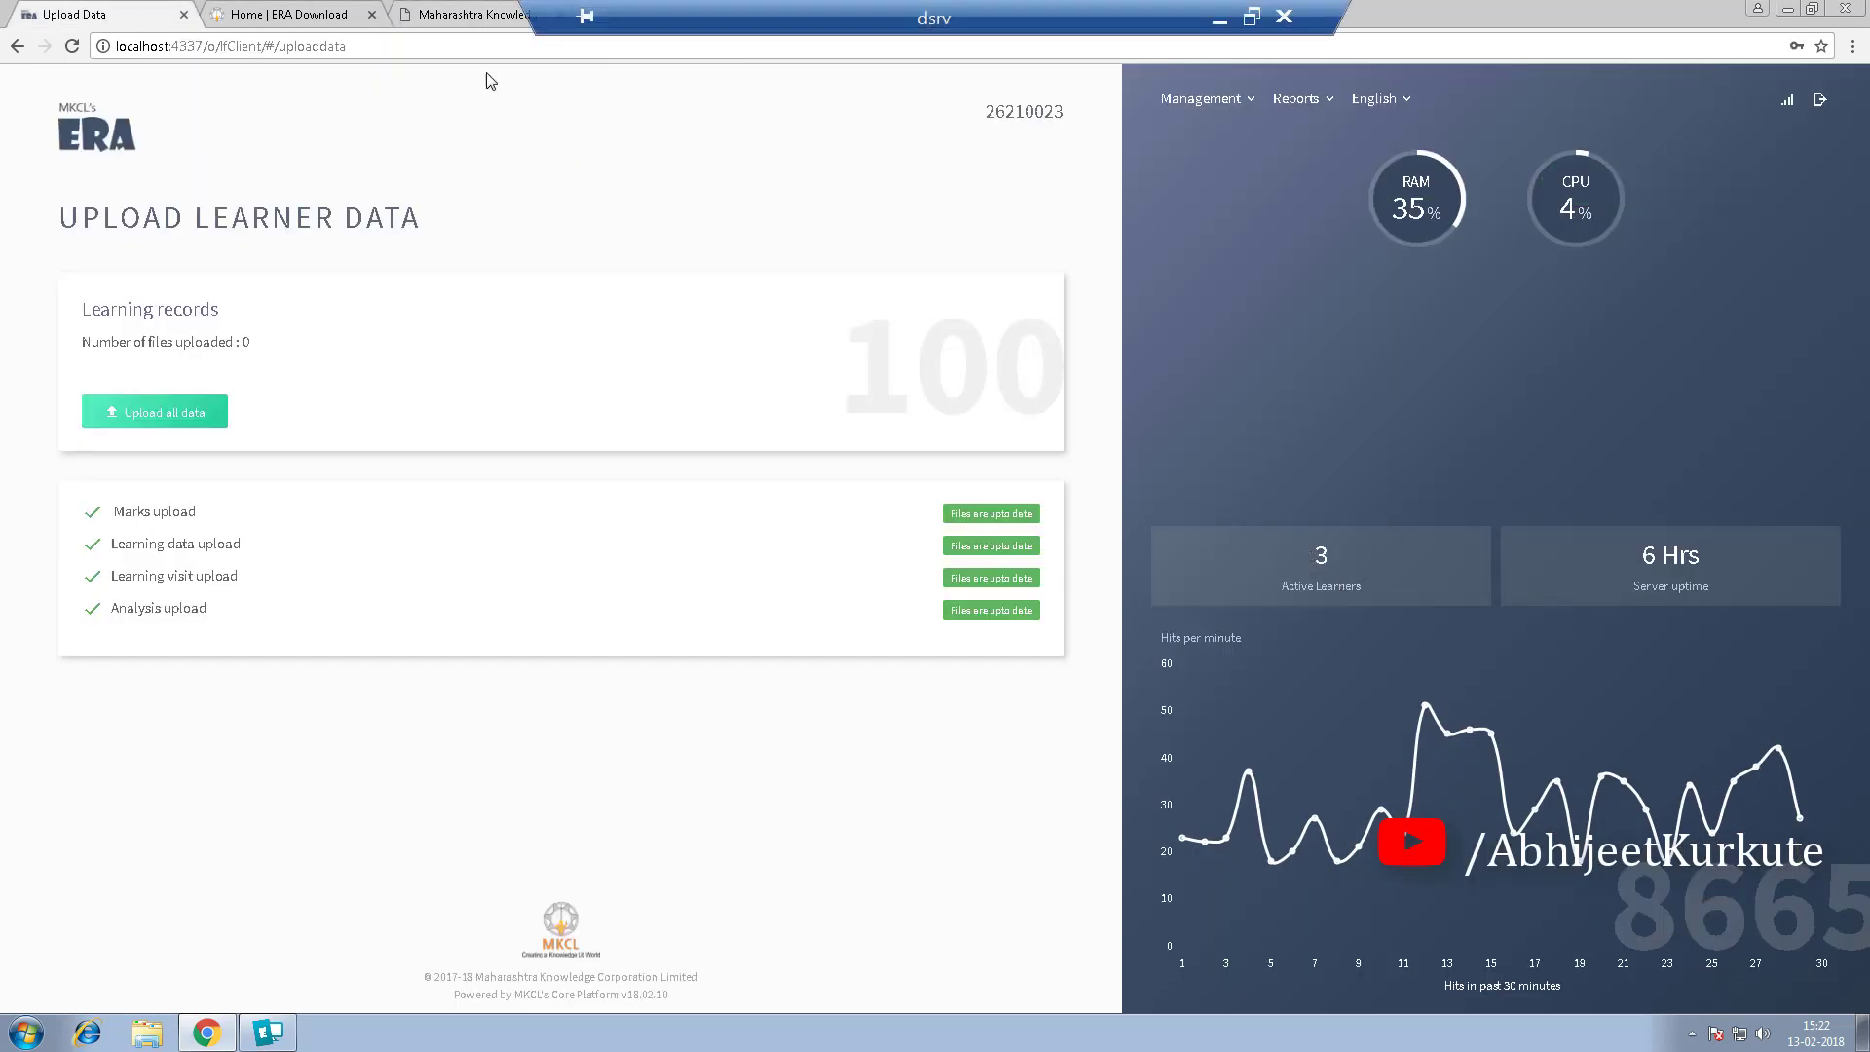
click(434, 19)
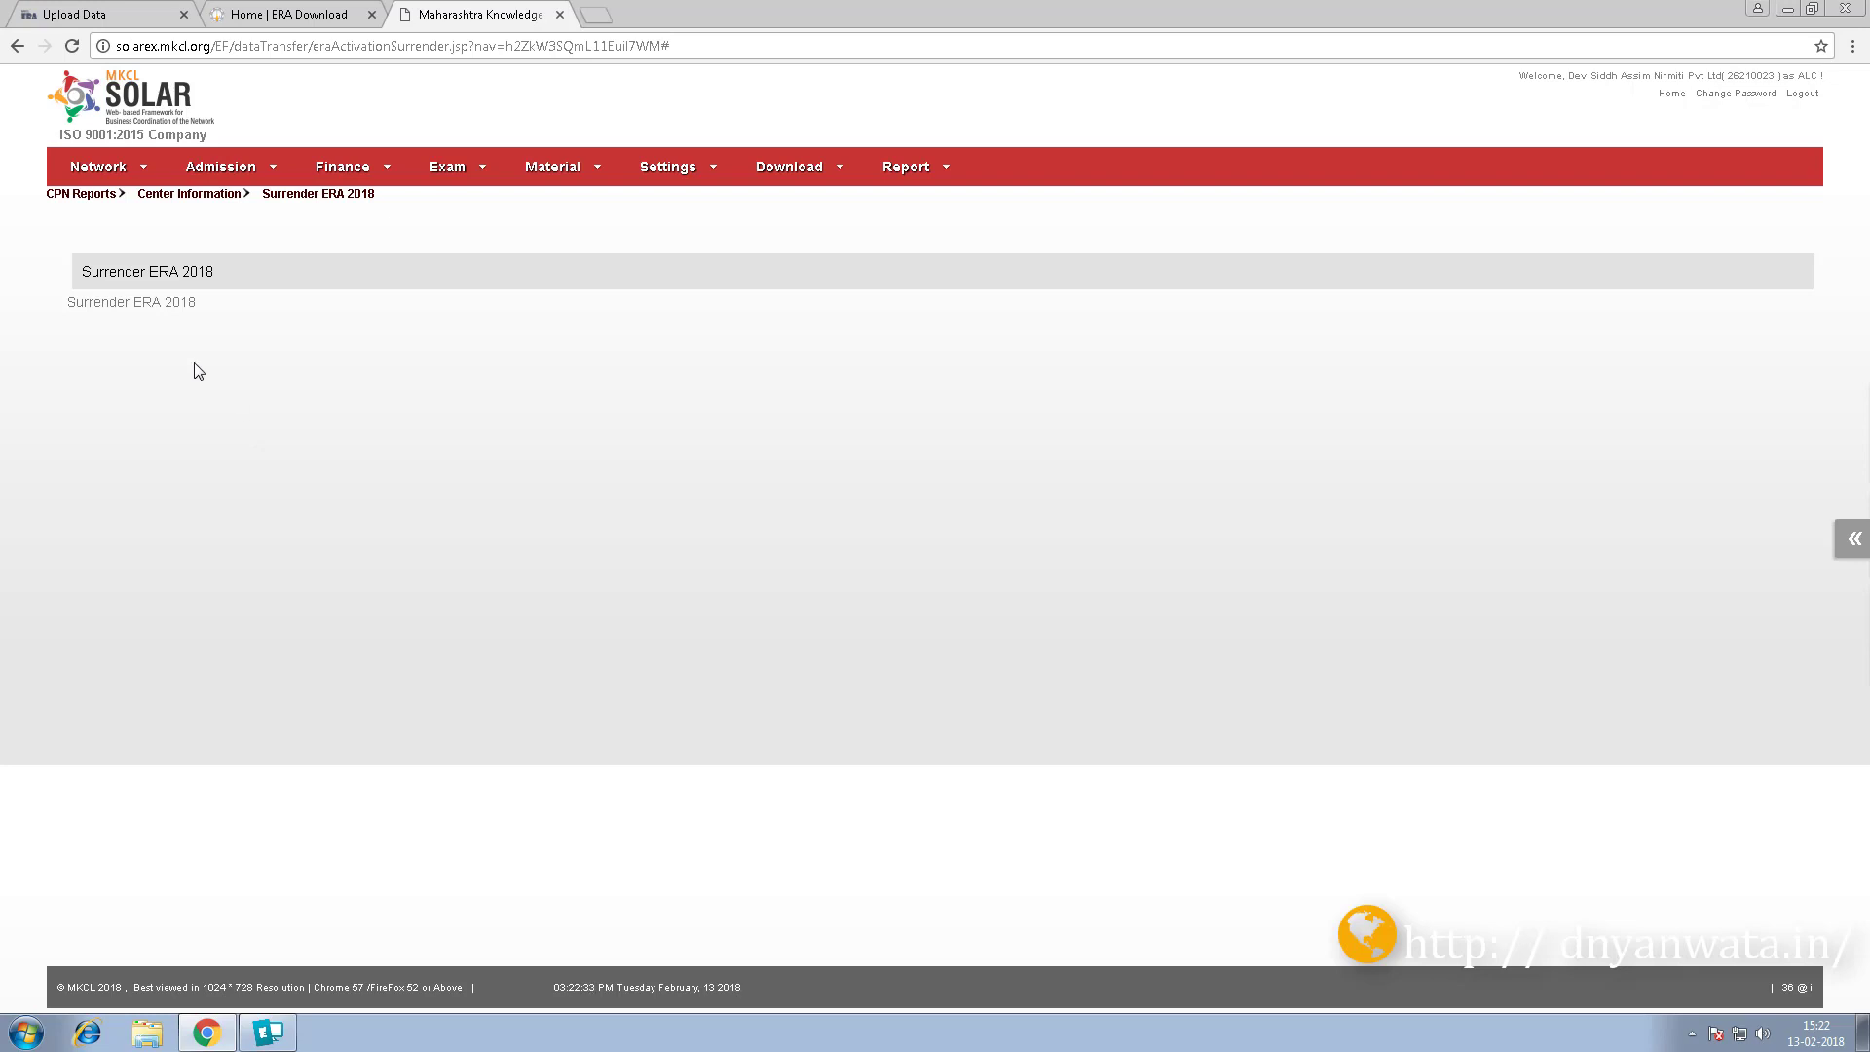
mouse_move(444, 180)
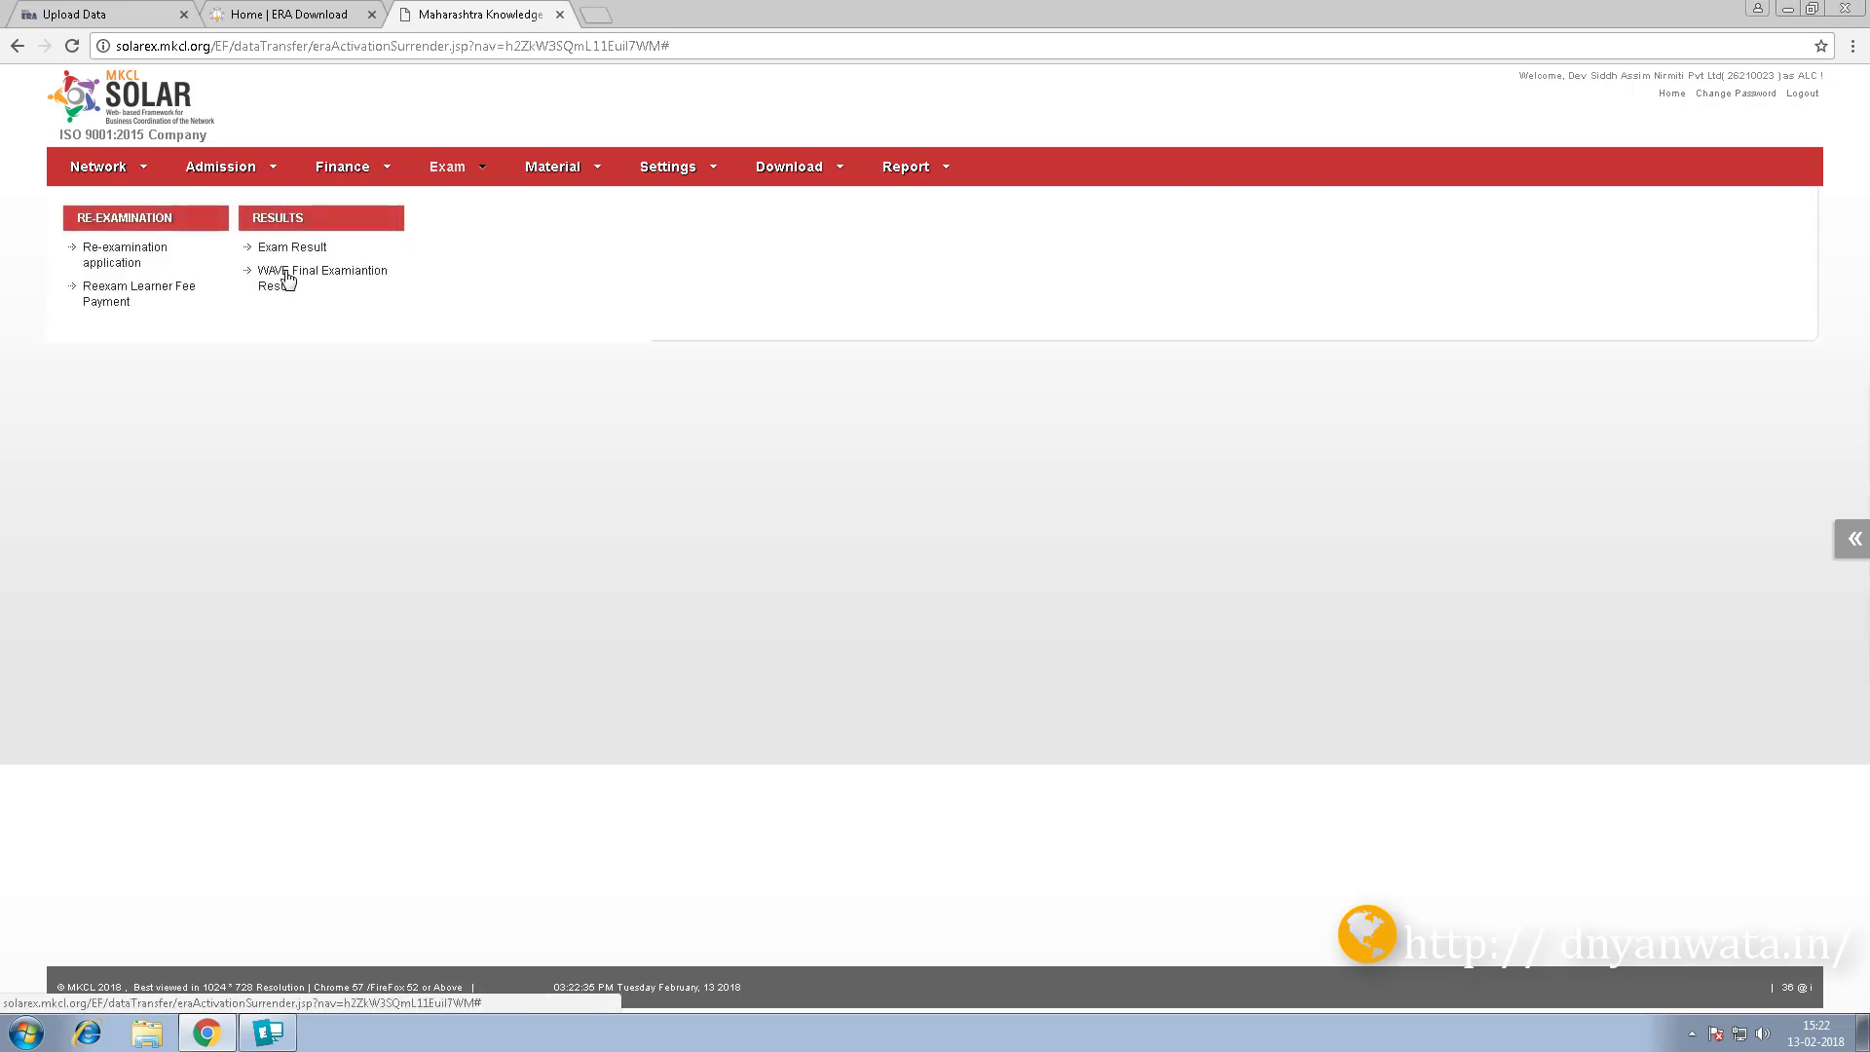
mouse_move(238, 181)
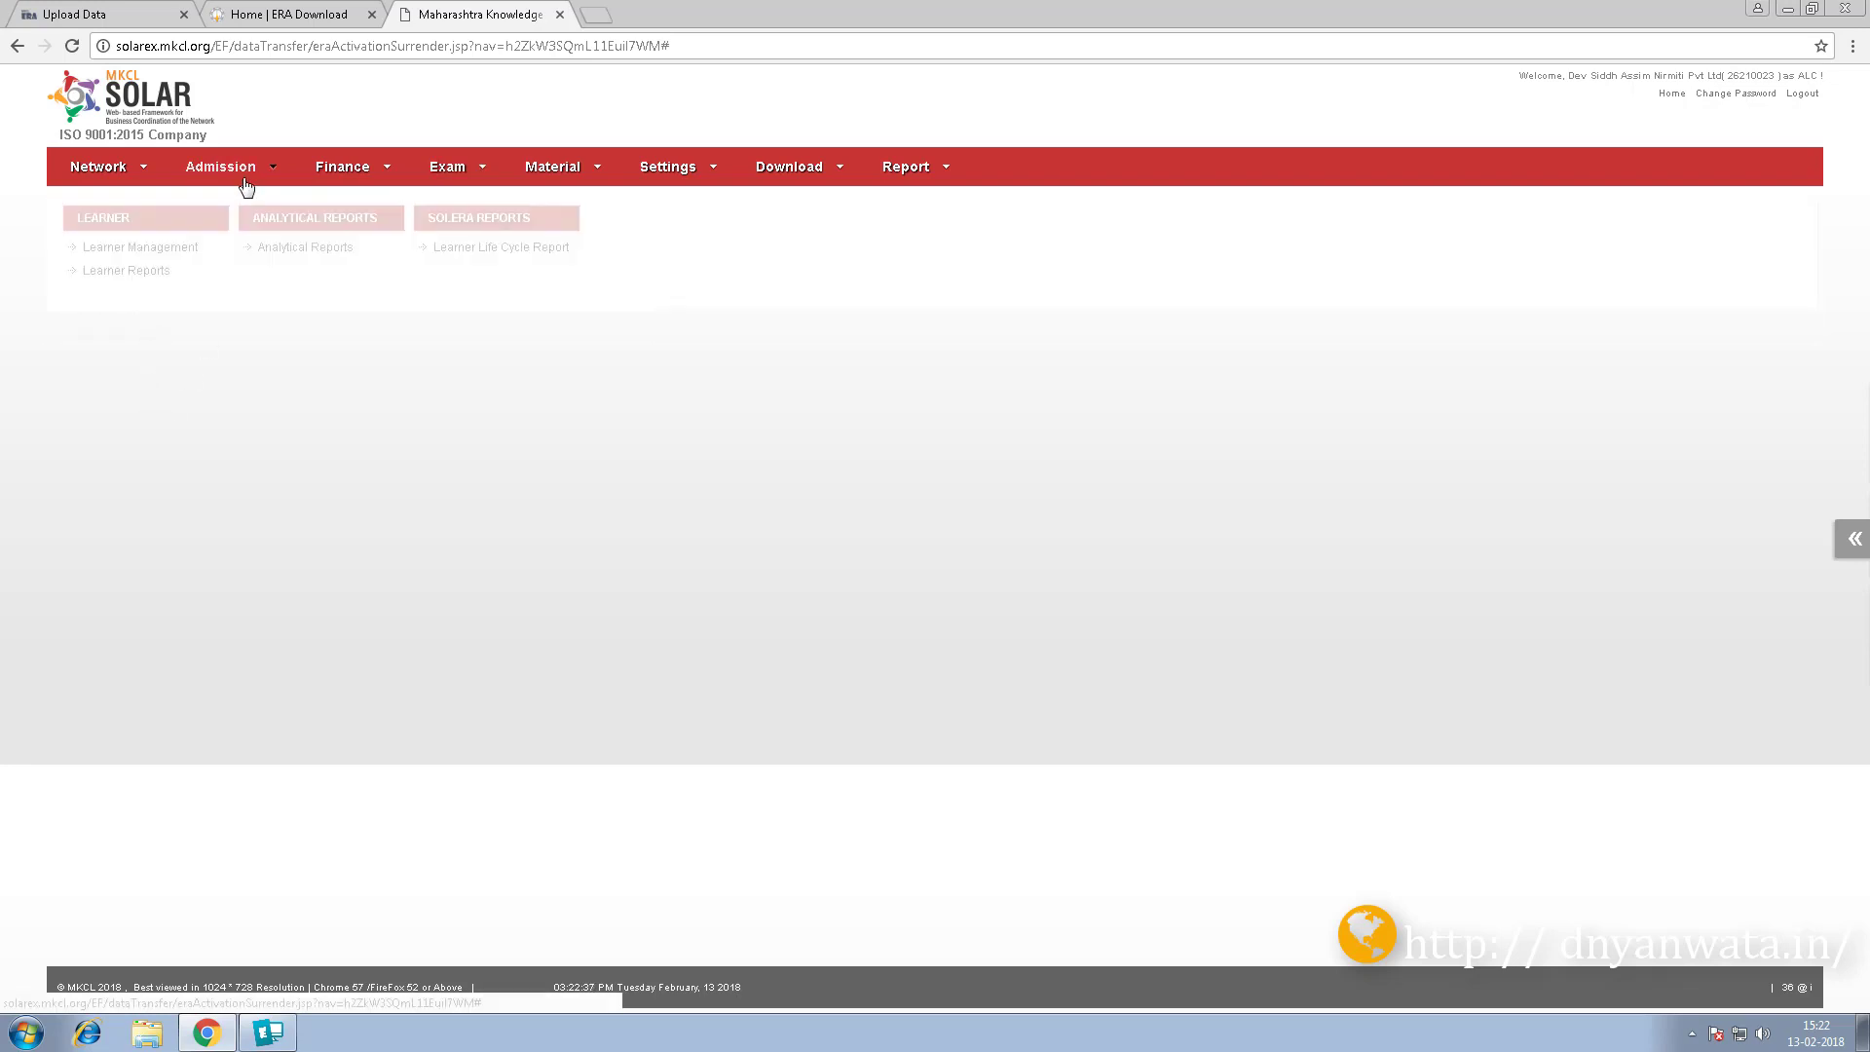
click(559, 14)
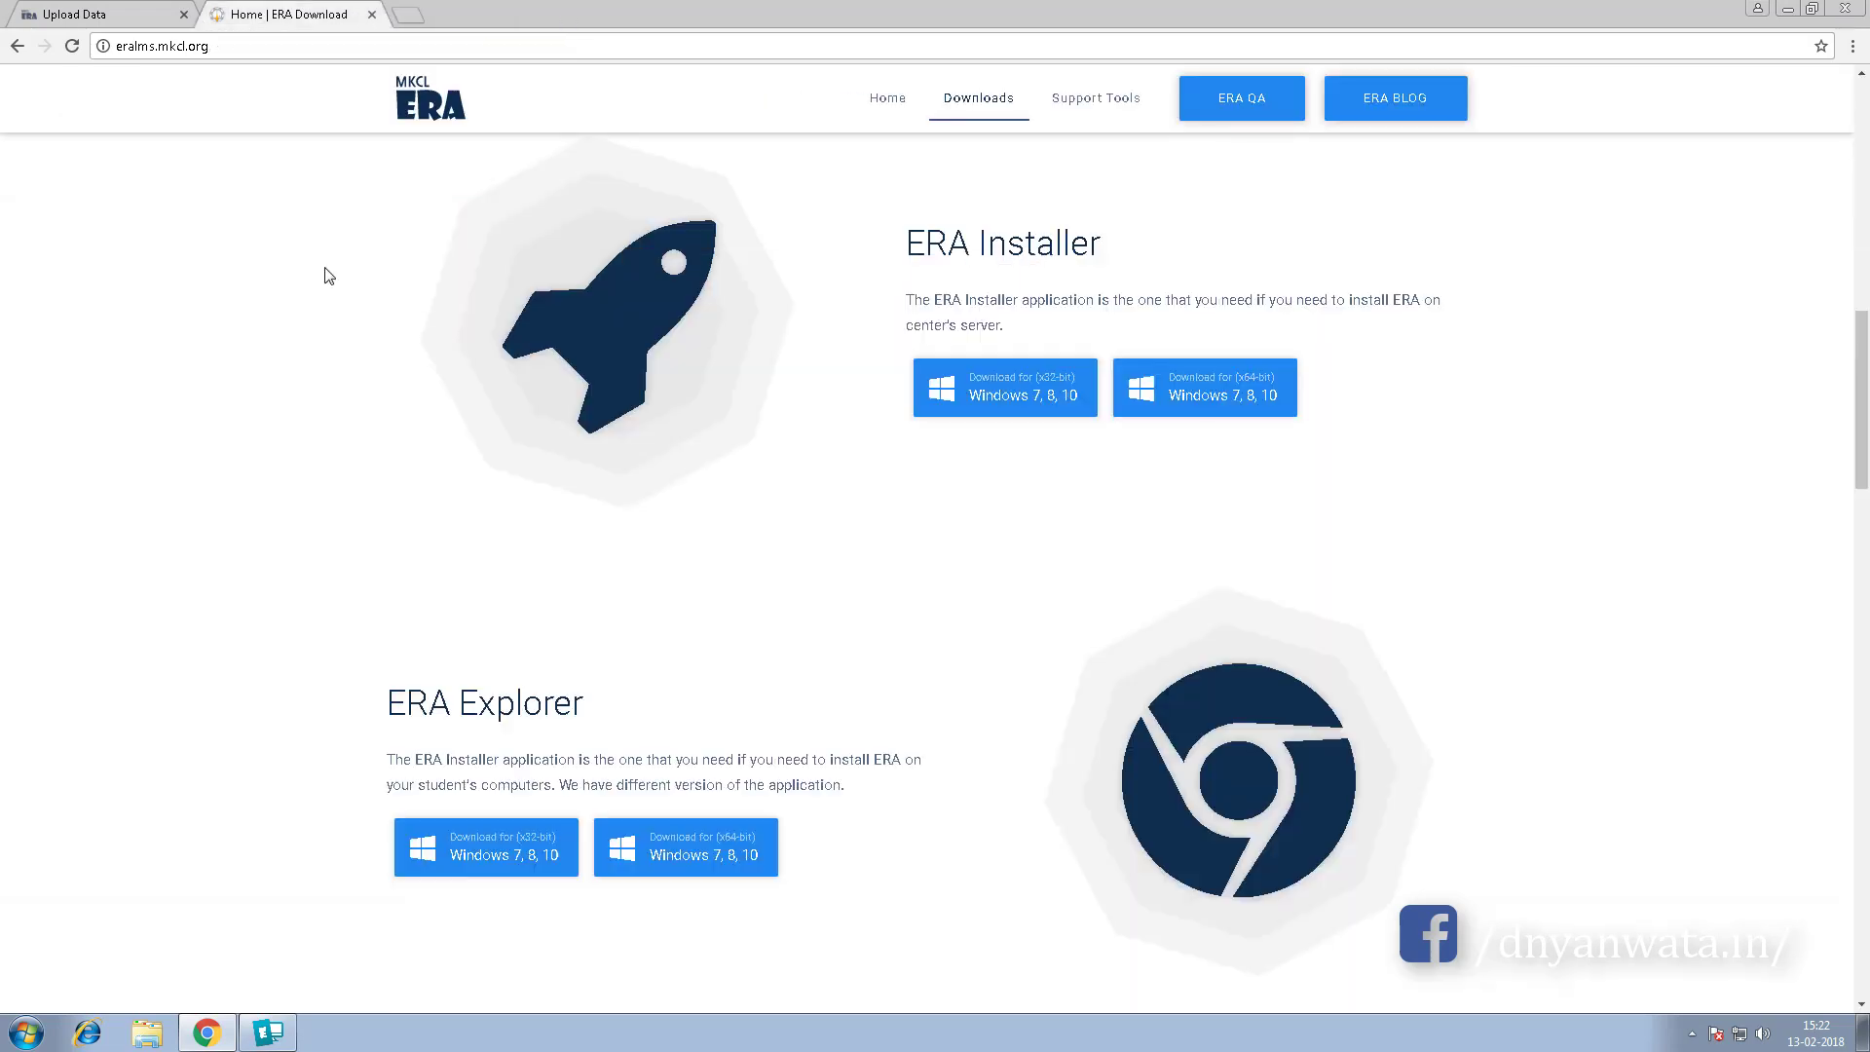